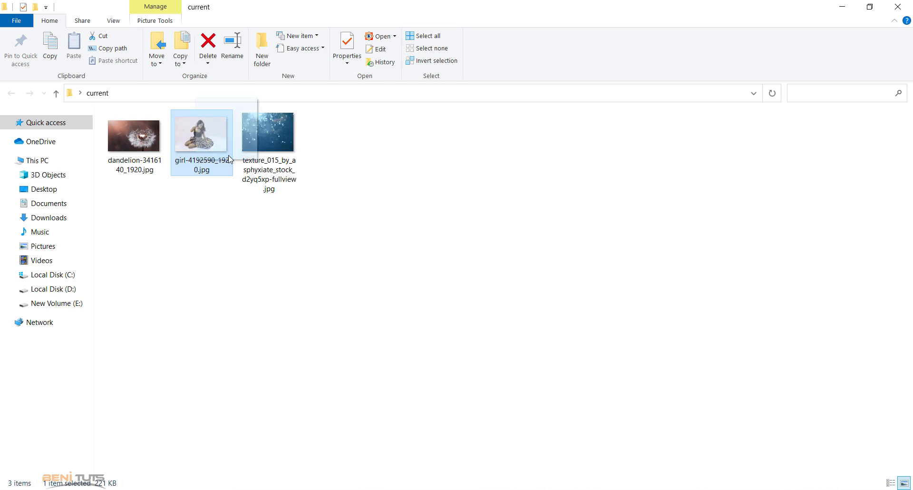
Step: Place the girl image above the dandelion, select its subject with Select Subject, and turn the selection into a layer mask
left_click(32, 75)
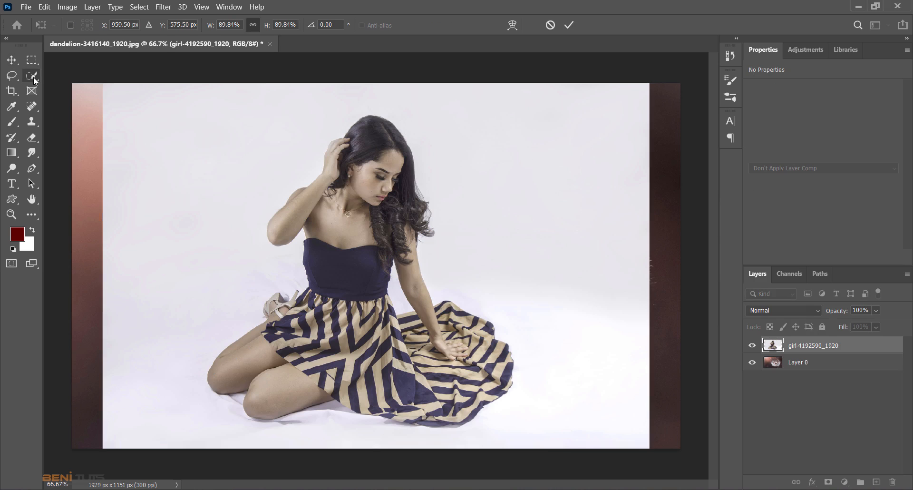
left_click(342, 24)
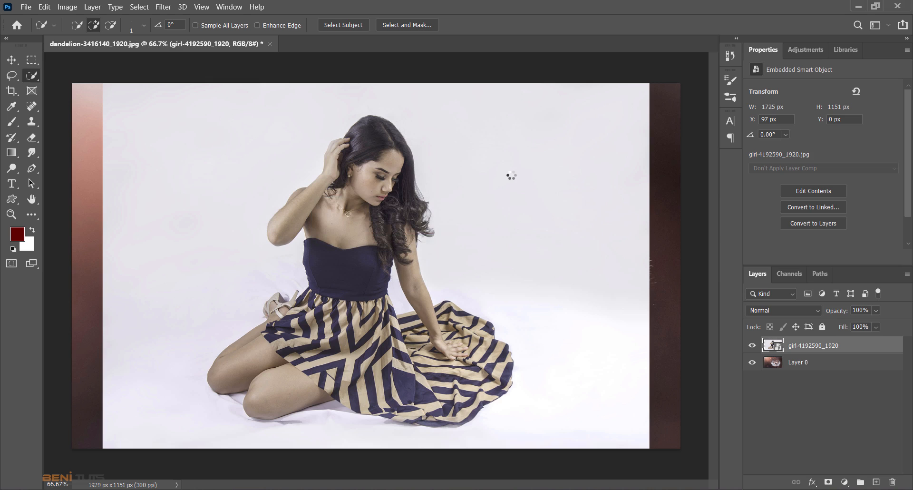
left_click(830, 482)
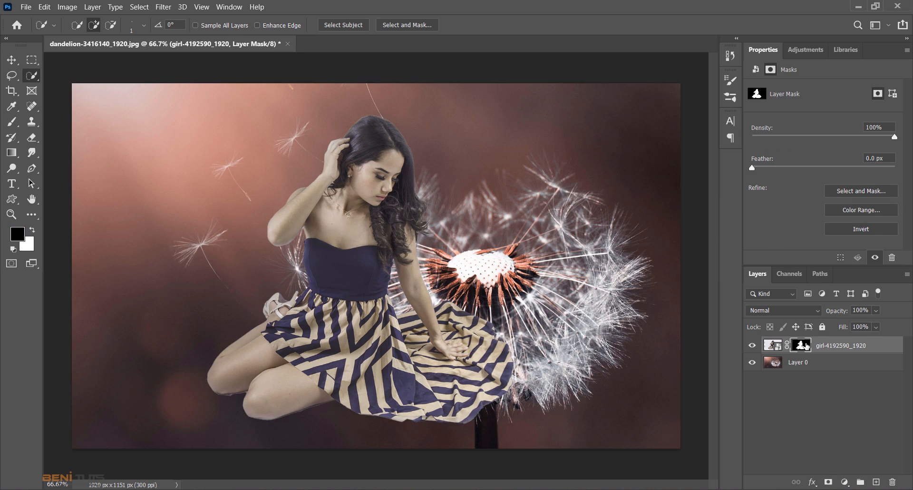
Step: Refine the girl's mask in Select and Mask with Decontaminate Colors at 100%, output to New Layer with Layer Mask
double_click(807, 345)
scroll(801, 369, "down", 5)
left_click(749, 399)
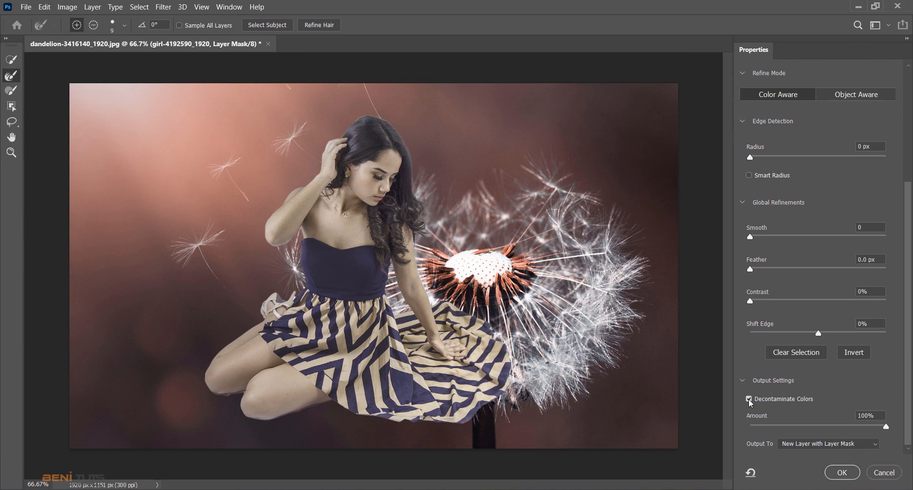
left_click(749, 399)
left_click(749, 399)
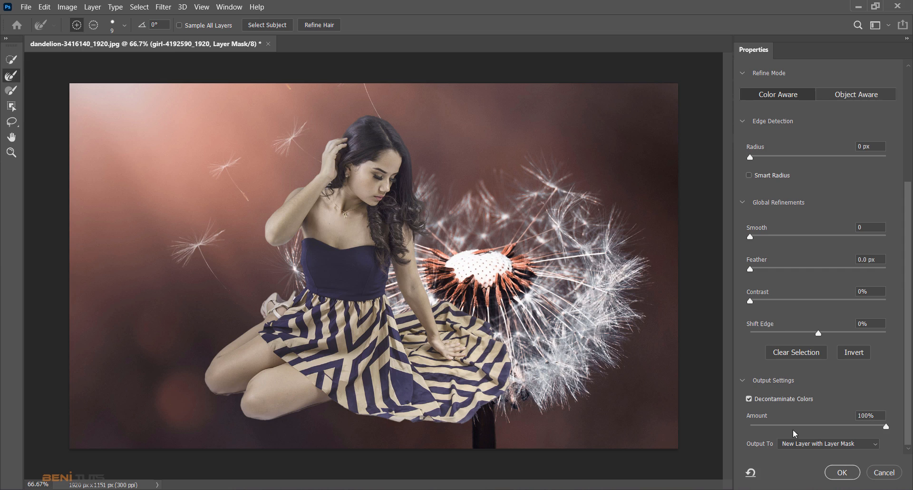
left_click(842, 473)
Step: Lower the girl copy layer's opacity to 67% and move the cutout so her waist sits over the dandelion's centre
left_click(11, 59)
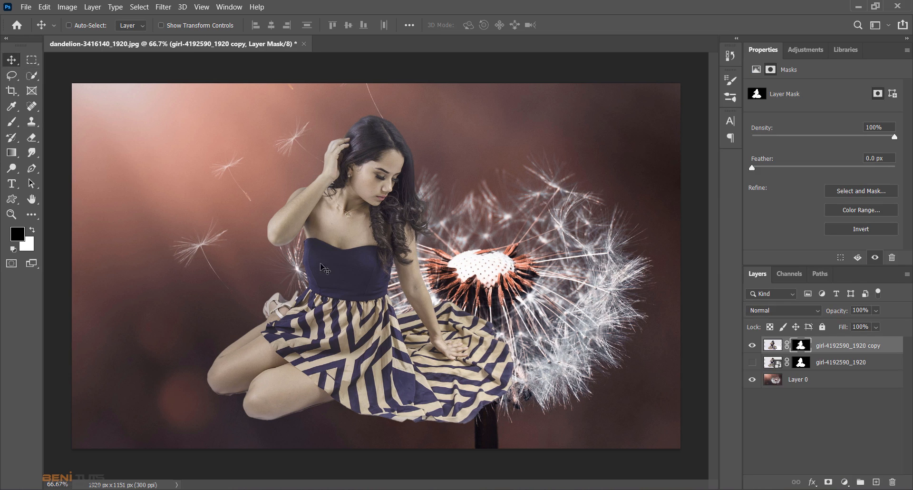
left_click_drag(332, 284, 465, 253)
left_click(875, 310)
left_click_drag(892, 324, 871, 327)
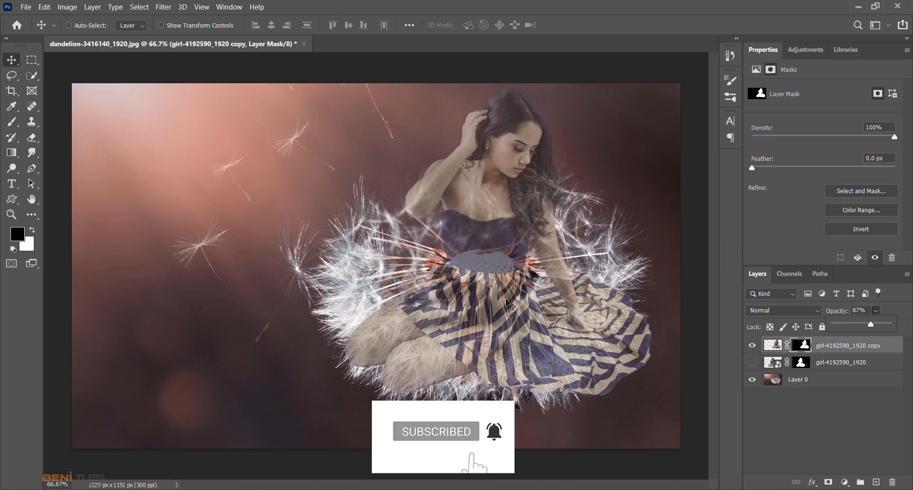
left_click_drag(511, 307, 476, 295)
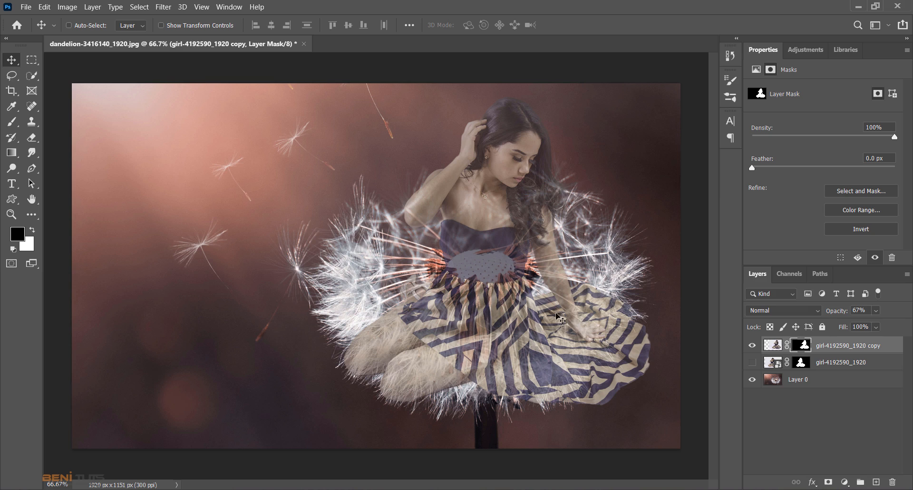
Step: Paint black on the layer mask with a 60 px brush to hide the legs and most of the striped skirt
key("b")
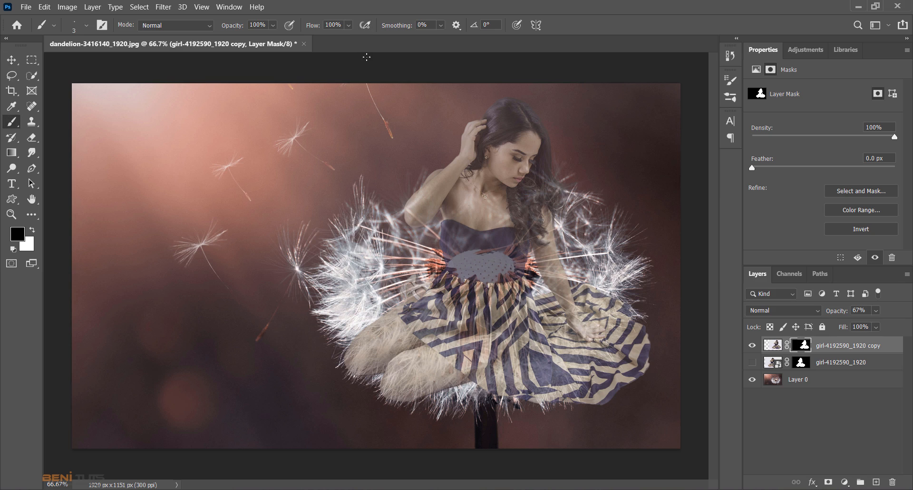
right_click(461, 323)
left_click(609, 30)
mouse_move(484, 382)
left_mouse_down()
mouse_move(442, 382)
mouse_move(419, 400)
mouse_move(381, 388)
mouse_move(424, 391)
mouse_move(454, 374)
mouse_move(357, 366)
mouse_move(410, 354)
mouse_move(400, 330)
mouse_move(413, 324)
mouse_move(400, 304)
mouse_move(418, 293)
mouse_move(409, 287)
mouse_move(449, 336)
mouse_move(448, 363)
mouse_move(519, 343)
mouse_move(534, 308)
mouse_move(468, 345)
mouse_move(466, 331)
mouse_move(433, 322)
mouse_move(419, 294)
mouse_move(496, 320)
mouse_move(485, 320)
mouse_move(523, 308)
mouse_move(449, 310)
mouse_move(434, 294)
mouse_move(520, 402)
mouse_move(501, 379)
mouse_move(518, 393)
mouse_move(533, 354)
mouse_move(565, 405)
mouse_move(602, 404)
mouse_move(638, 354)
mouse_move(594, 382)
left_mouse_up()
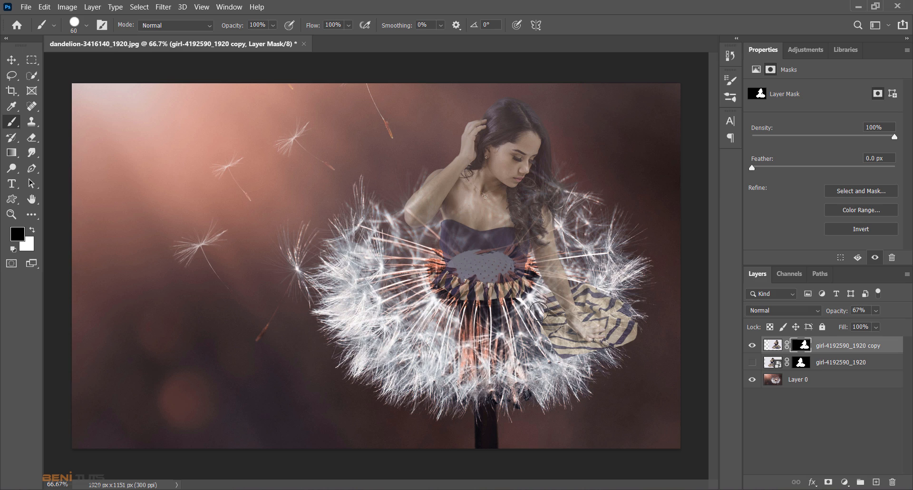
mouse_move(545, 340)
left_mouse_down()
mouse_move(573, 368)
mouse_move(542, 319)
mouse_move(625, 401)
mouse_move(635, 339)
mouse_move(609, 294)
mouse_move(588, 287)
mouse_move(613, 307)
mouse_move(623, 362)
left_mouse_up()
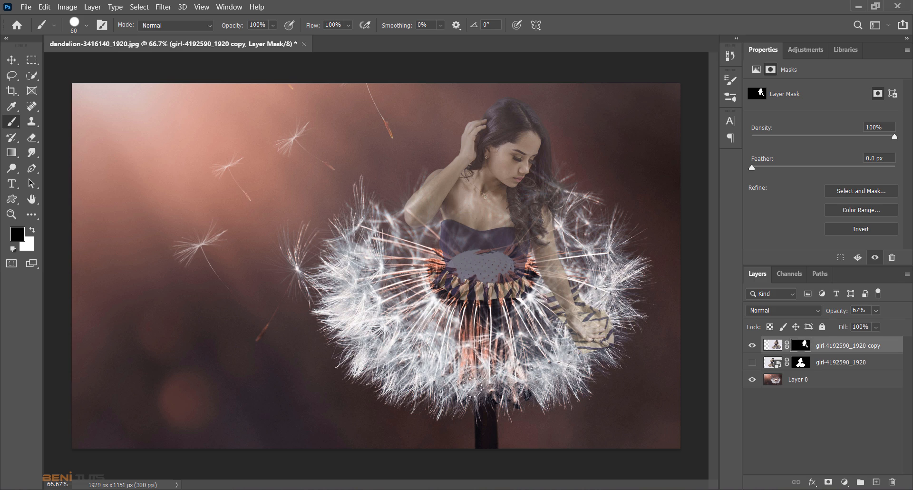
Step: Restore the girl copy layer's opacity to 100%
left_click(773, 346)
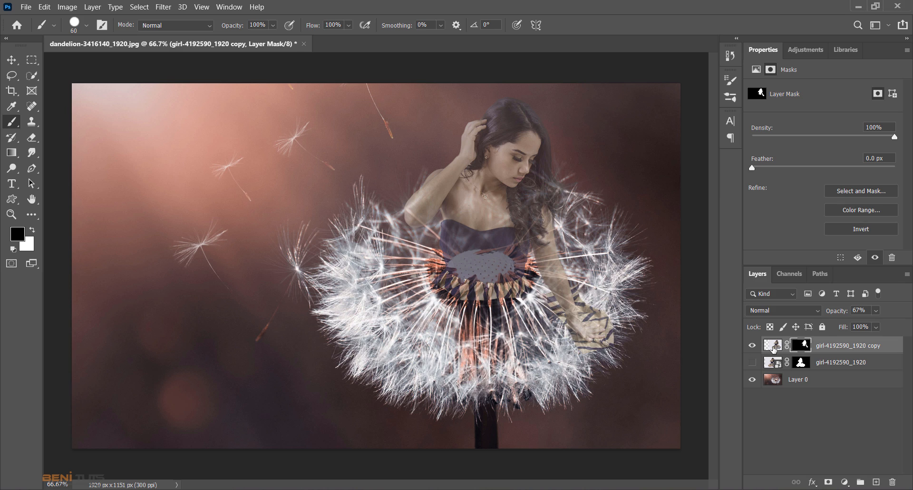
left_click(877, 310)
left_click_drag(905, 327, 911, 326)
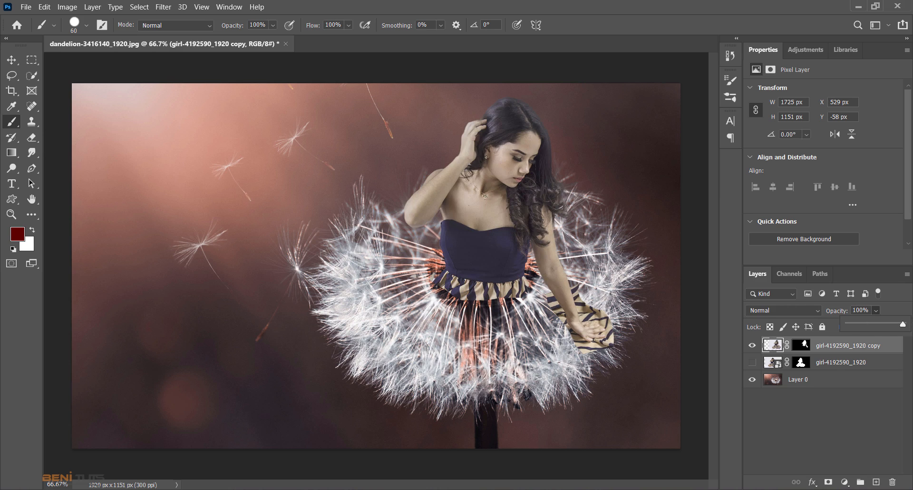
left_click(476, 338)
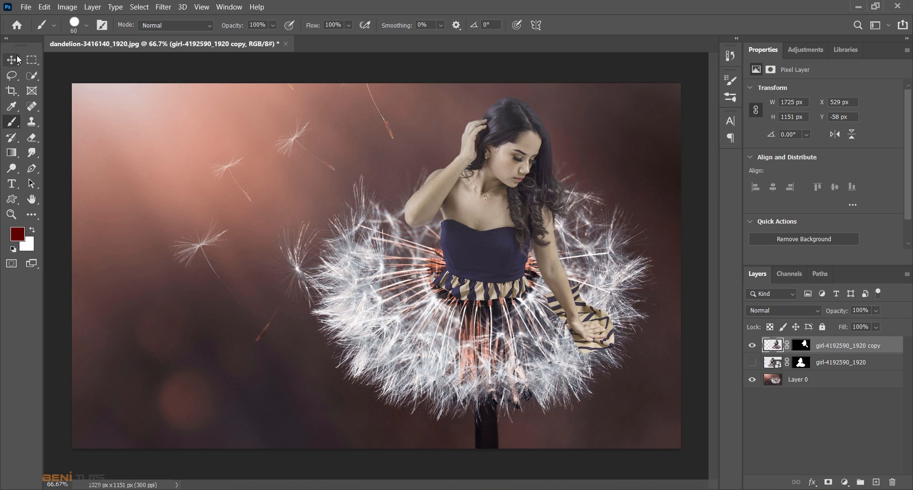
Step: Mask out the lower edge of the skirt below the waist with a soft round brush
key("v")
key("ctrl+plus")
key("ctrl+plus")
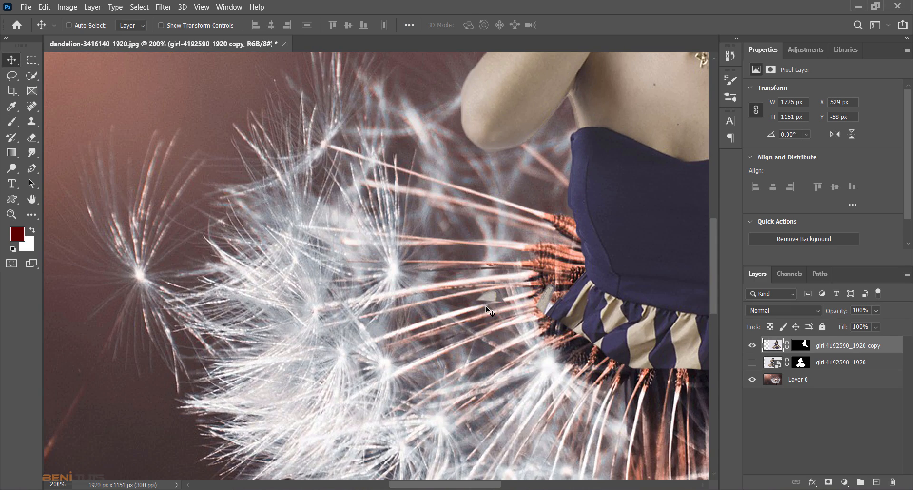
left_click_drag(469, 485, 509, 485)
left_click(802, 346)
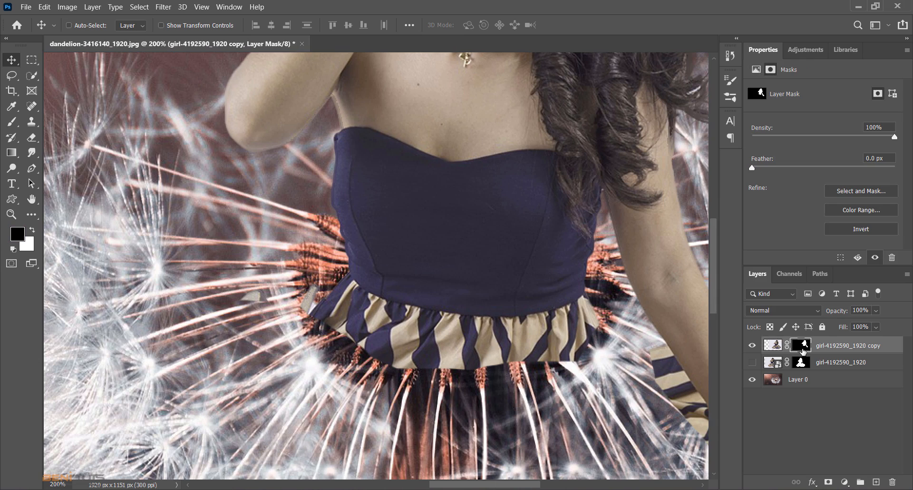
key("b")
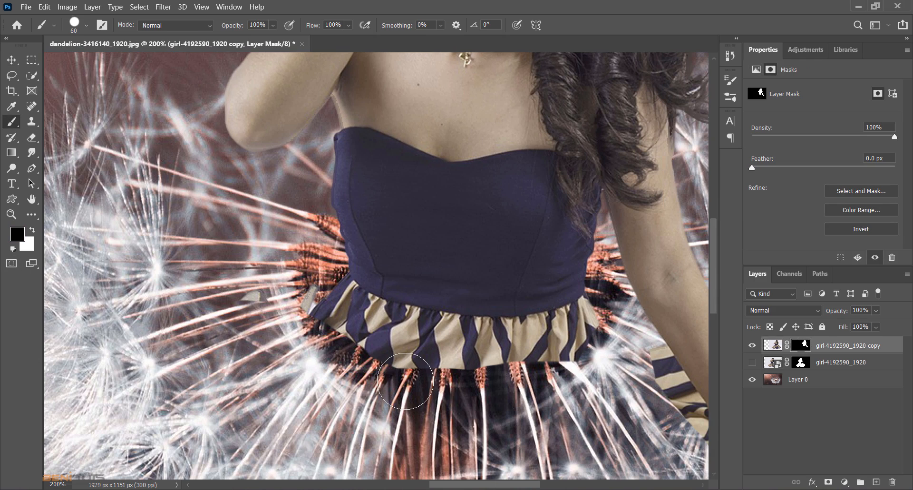
right_click(407, 381)
left_click(480, 357)
left_click(545, 5)
mouse_move(391, 371)
left_mouse_down()
mouse_move(398, 343)
mouse_move(357, 351)
mouse_move(399, 336)
mouse_move(349, 340)
mouse_move(375, 324)
mouse_move(352, 331)
mouse_move(333, 327)
mouse_move(352, 307)
mouse_move(317, 310)
mouse_move(345, 314)
mouse_move(335, 320)
mouse_move(428, 365)
mouse_move(426, 355)
mouse_move(444, 366)
mouse_move(458, 345)
mouse_move(471, 377)
mouse_move(484, 346)
mouse_move(499, 353)
mouse_move(495, 346)
mouse_move(486, 374)
mouse_move(474, 368)
mouse_move(575, 359)
mouse_move(568, 351)
mouse_move(584, 344)
mouse_move(566, 340)
mouse_move(576, 343)
mouse_move(568, 327)
mouse_move(572, 352)
mouse_move(529, 350)
mouse_move(528, 342)
mouse_move(581, 358)
mouse_move(583, 328)
left_mouse_up()
Step: Mask out the leftover striped fabric along the waistband with a 15 px Hard Round Pressure Size brush
key("bracketleft")
key("bracketleft")
key("bracketleft")
key("bracketleft")
key("bracketleft")
key("bracketleft")
key("bracketleft")
key("bracketleft")
right_click(478, 334)
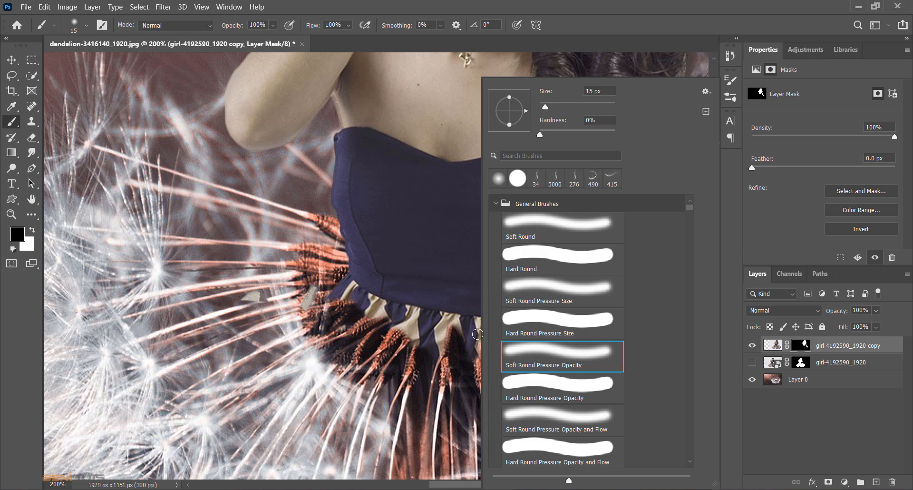
left_click(541, 332)
left_click(331, 296)
mouse_move(331, 297)
left_mouse_down()
mouse_move(416, 331)
mouse_move(414, 321)
mouse_move(389, 314)
mouse_move(426, 347)
mouse_move(442, 333)
mouse_move(466, 330)
mouse_move(477, 368)
mouse_move(441, 366)
mouse_move(450, 402)
mouse_move(466, 367)
mouse_move(494, 348)
mouse_move(567, 348)
mouse_move(573, 327)
left_mouse_up()
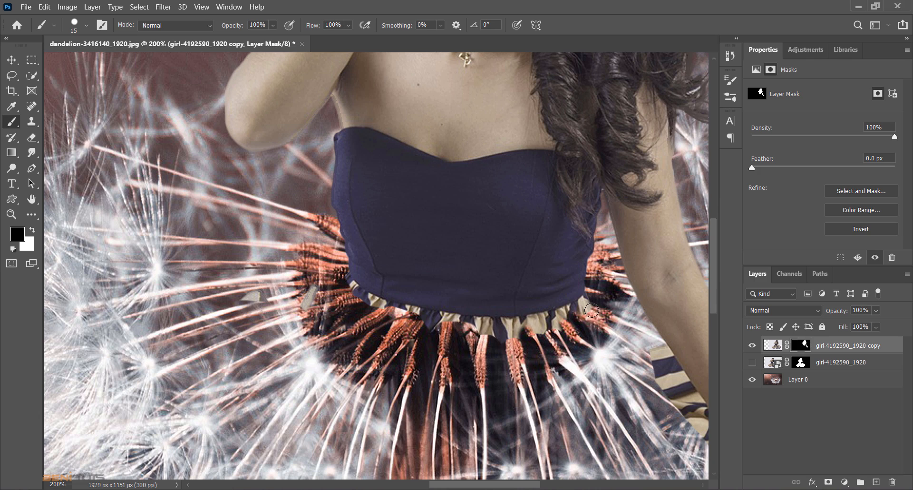
mouse_move(435, 489)
key("ctrl+minus")
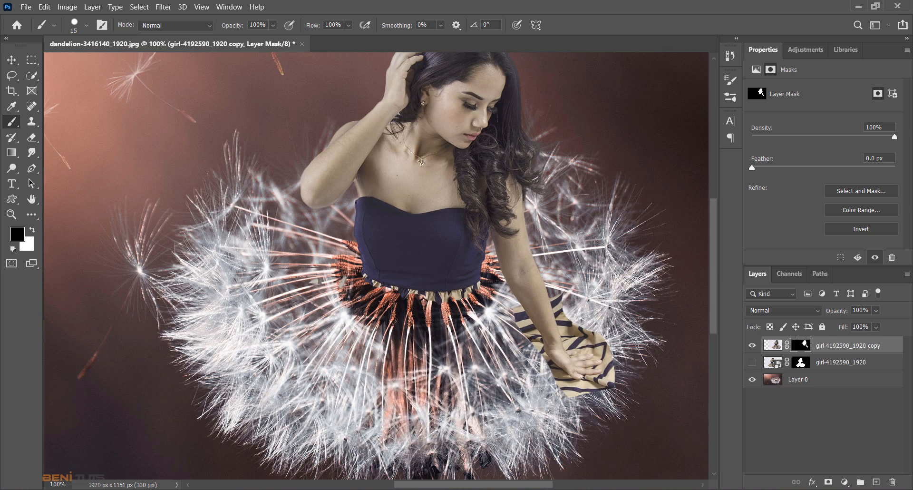
Step: Apply the layer mask permanently to the girl copy layer
key("ctrl+t")
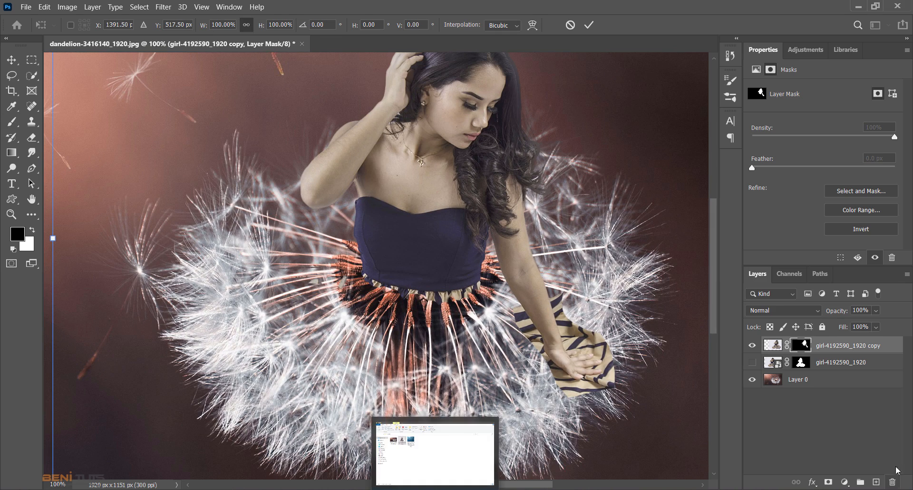
key("Escape")
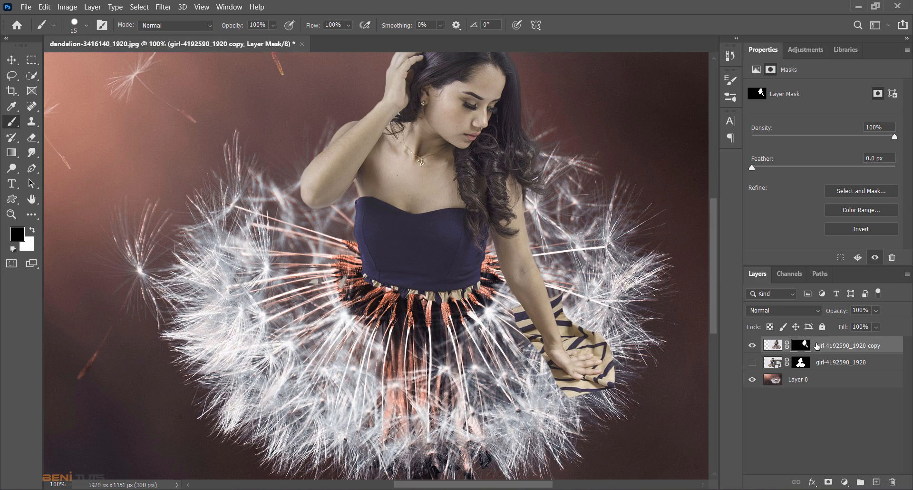
right_click(817, 346)
left_click(814, 377)
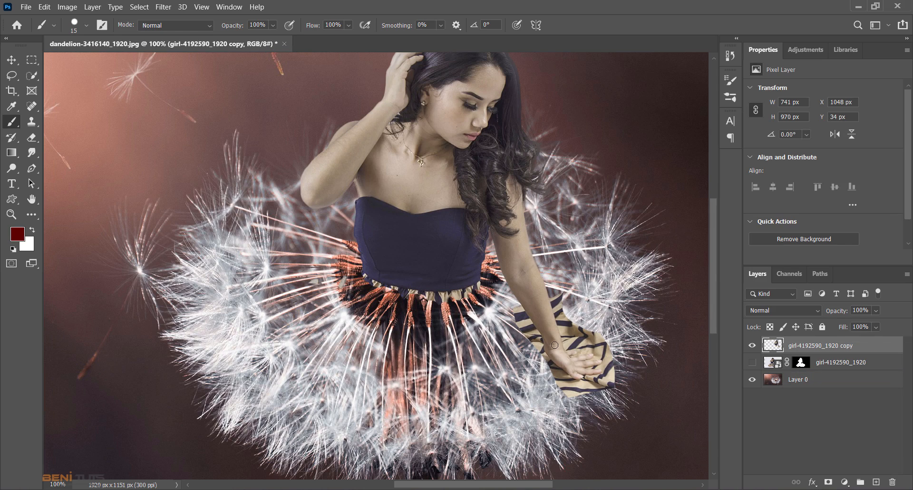
Step: Warp the girl cutout with Free Transform, bowing its lower edge downward so the waist curves
key("ctrl+t")
right_click(416, 246)
left_click(447, 326)
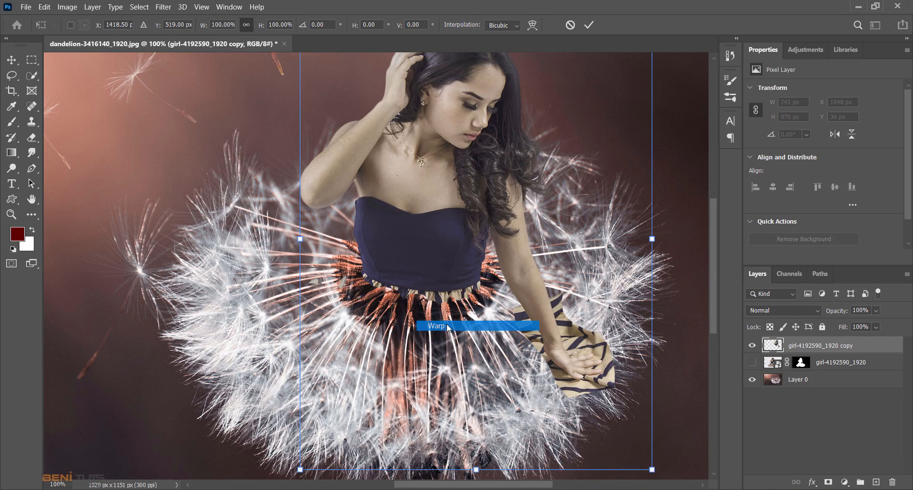
key("ctrl+minus")
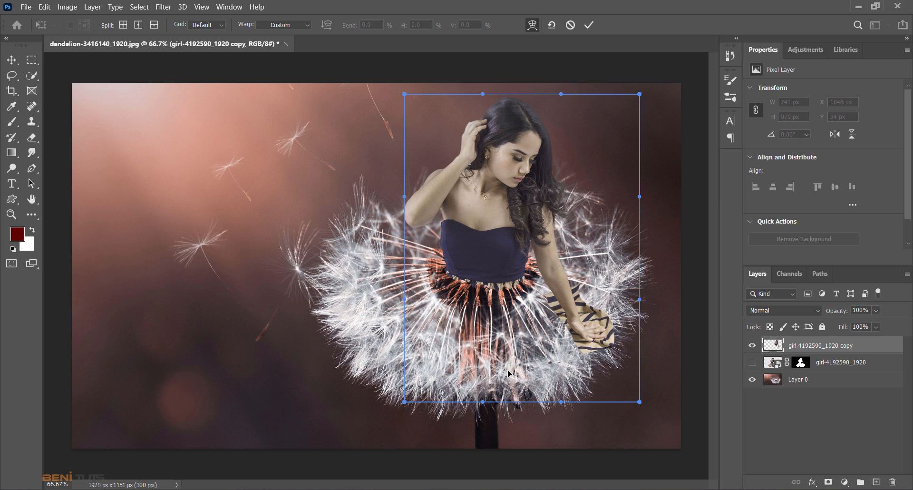
left_click_drag(484, 403, 488, 410)
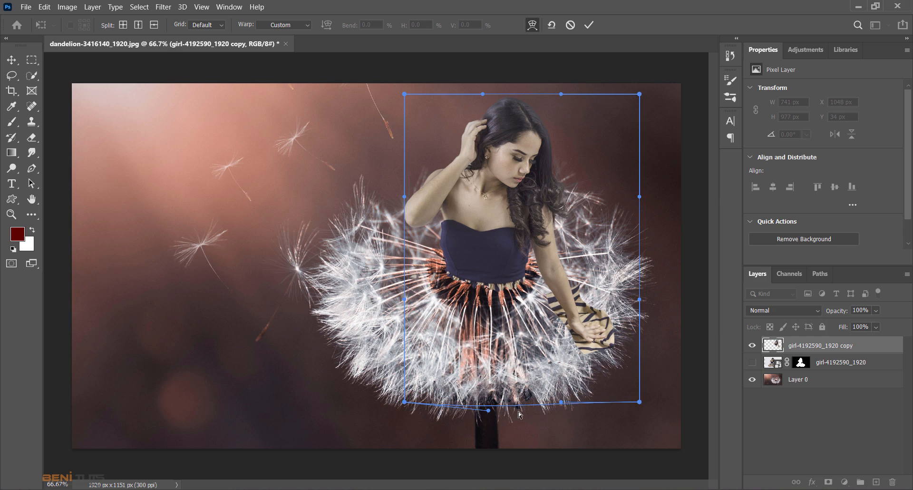
left_click_drag(559, 402, 555, 412)
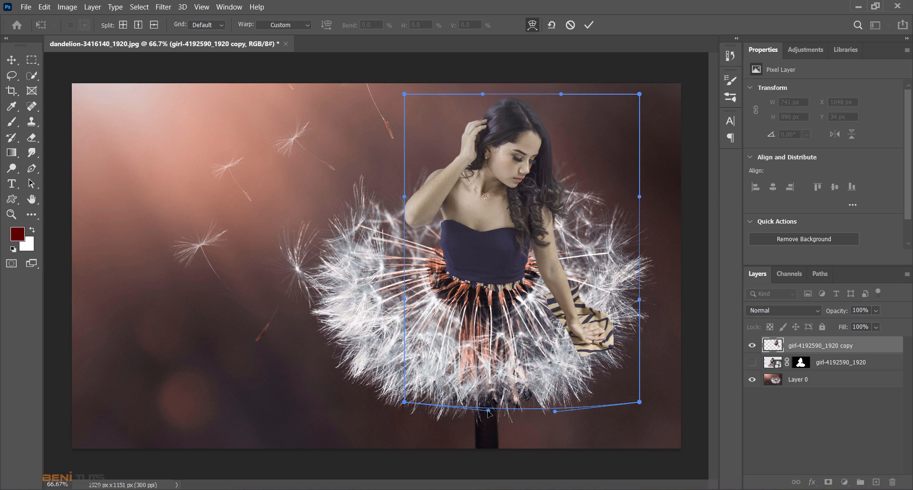
left_click_drag(488, 410, 472, 421)
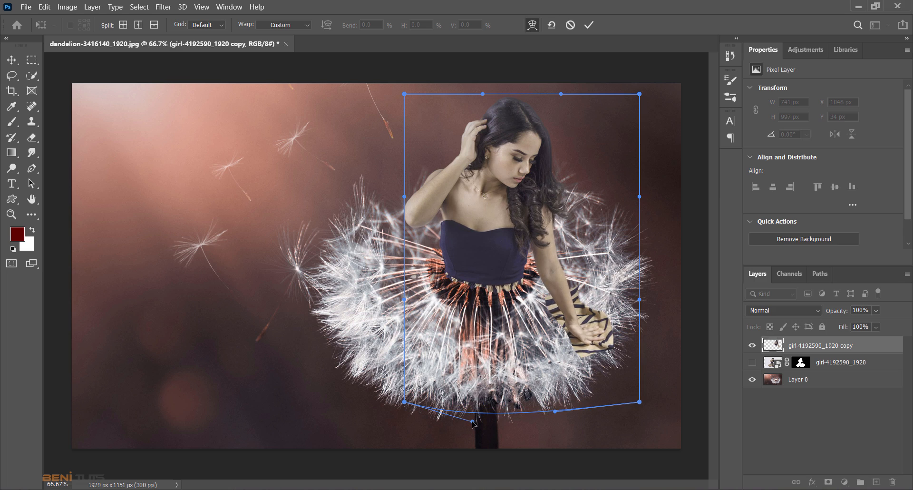
left_click_drag(556, 412, 564, 421)
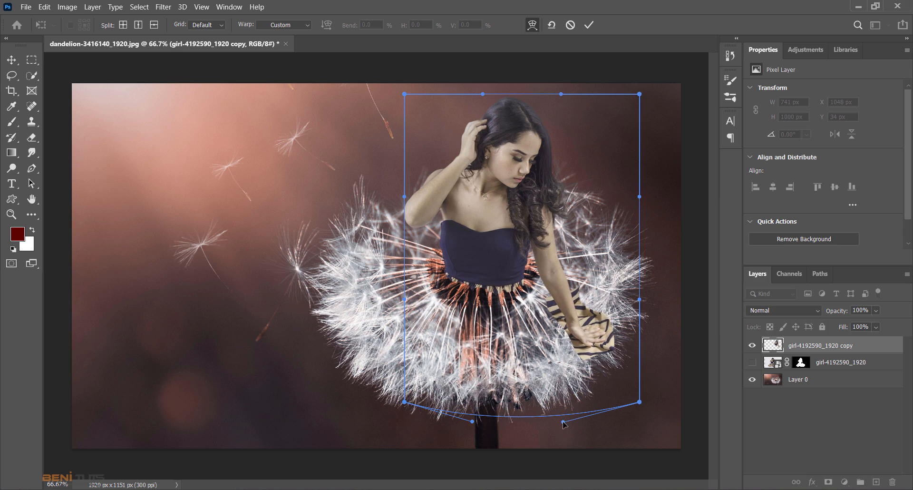
key("Return")
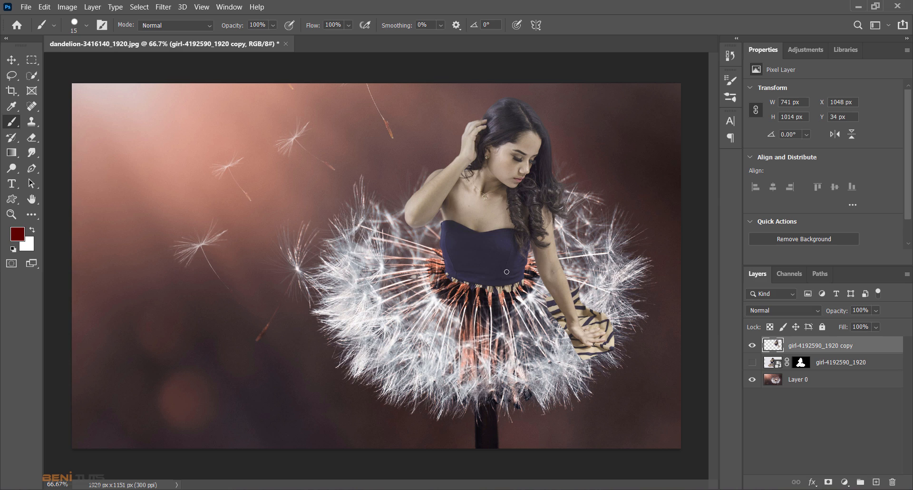
Step: Nudge the girl cutout slightly up and right to X 1050 px, Y 25 px
key("v")
mouse_move(473, 258)
left_mouse_down()
mouse_move(480, 221)
mouse_move(476, 257)
left_mouse_up()
key("Down")
key("Down")
key("Down")
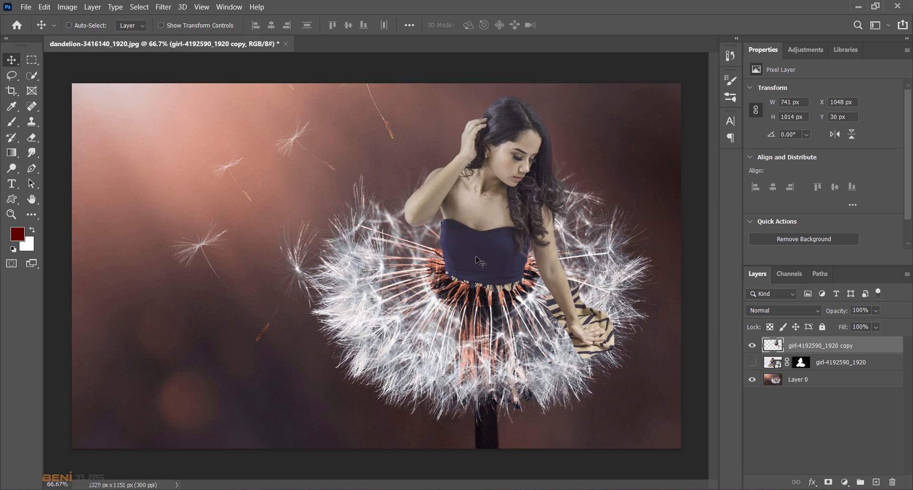
key("Up")
key("Up")
key("Up")
key("Up")
key("Right")
key("Right")
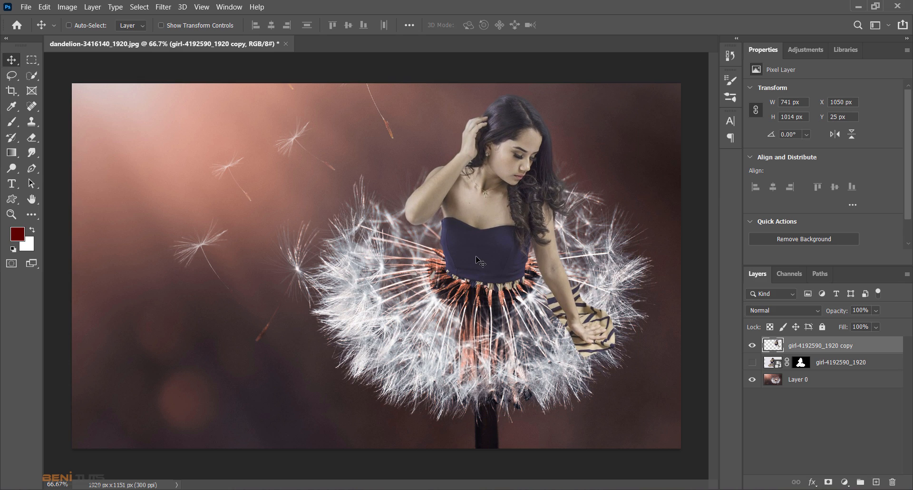
Step: Add a layer mask to the girl copy layer and mask out the striped ruffle under the bodice with the 15 px brush
left_click(828, 482)
key("b")
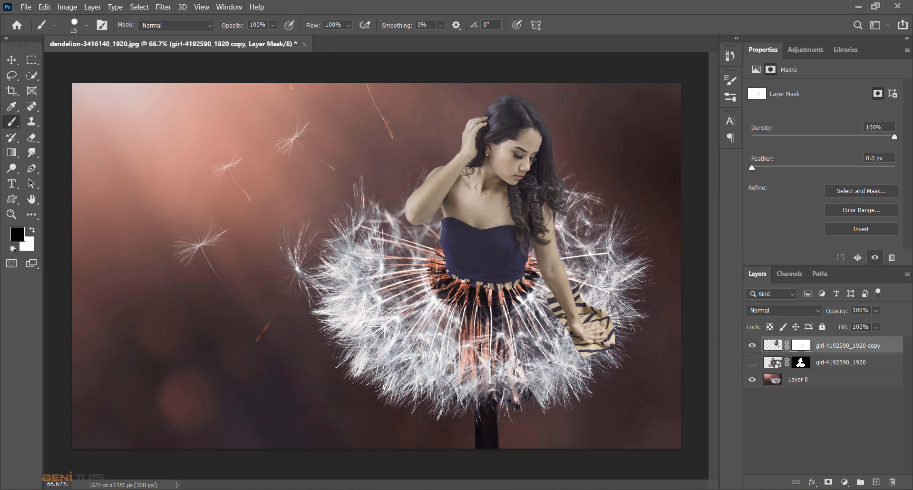
left_click(12, 214)
left_click_drag(468, 257, 500, 284)
key("v")
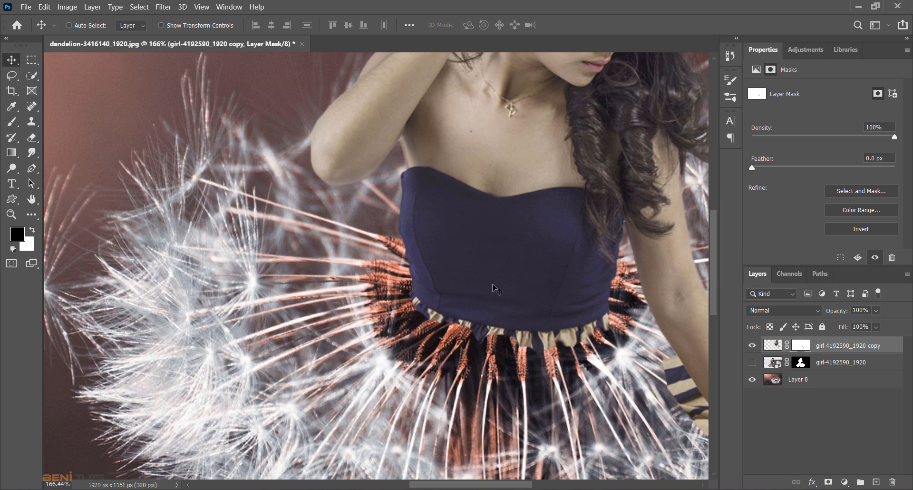
scroll(497, 284, "down", 2)
key("b")
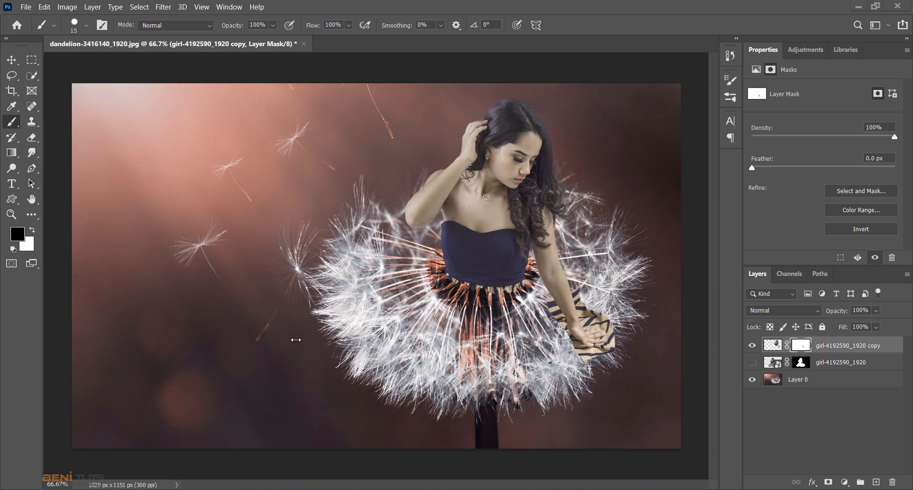
left_click(12, 214)
left_click_drag(502, 290, 552, 359)
key("b")
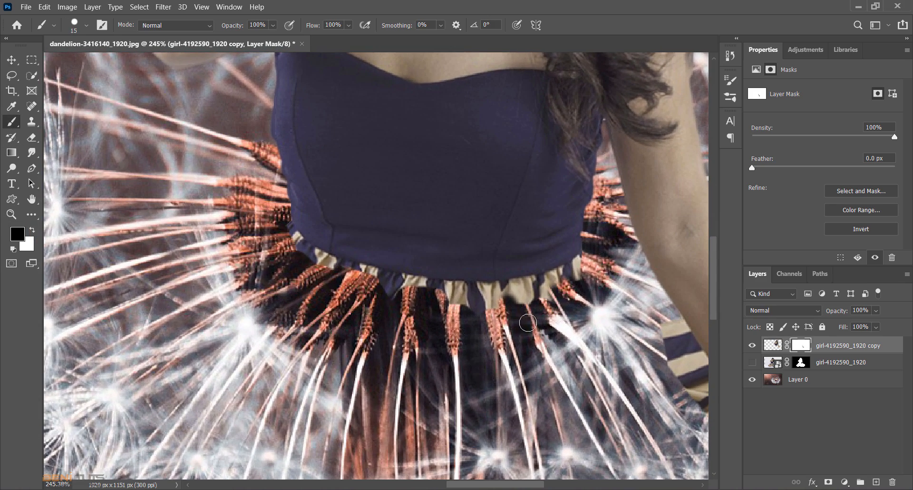
mouse_move(462, 309)
left_mouse_down()
mouse_move(532, 303)
mouse_move(584, 280)
mouse_move(520, 302)
mouse_move(368, 303)
mouse_move(515, 305)
mouse_move(588, 274)
mouse_move(472, 296)
mouse_move(370, 290)
left_mouse_up()
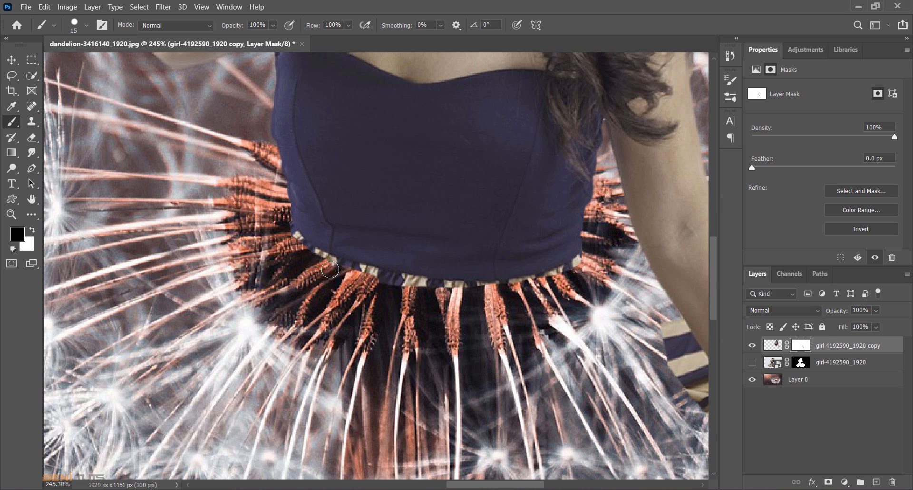
left_click_drag(367, 280, 491, 296)
left_click_drag(589, 264, 567, 279)
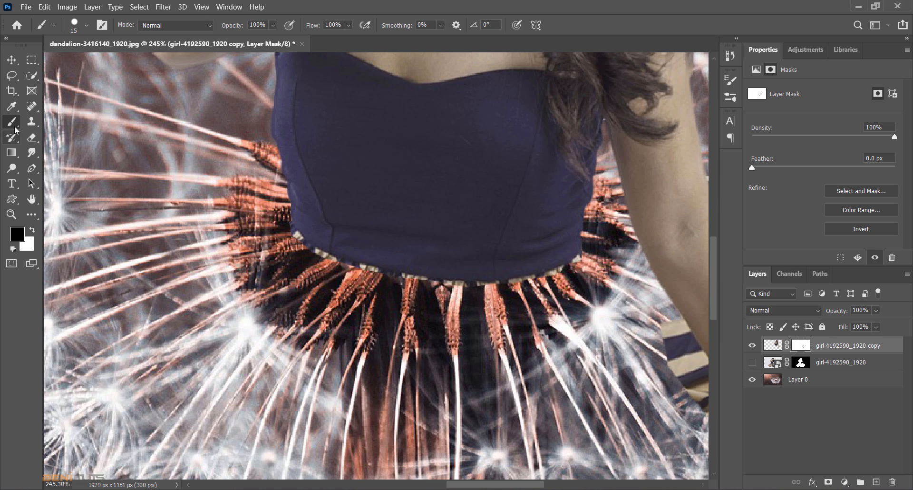
Step: Roughen the bodice's lower edge on the mask by painting along the waist with Kyle's 1970s Picture brush at 28 px
left_click(87, 26)
left_click_drag(218, 170, 219, 181)
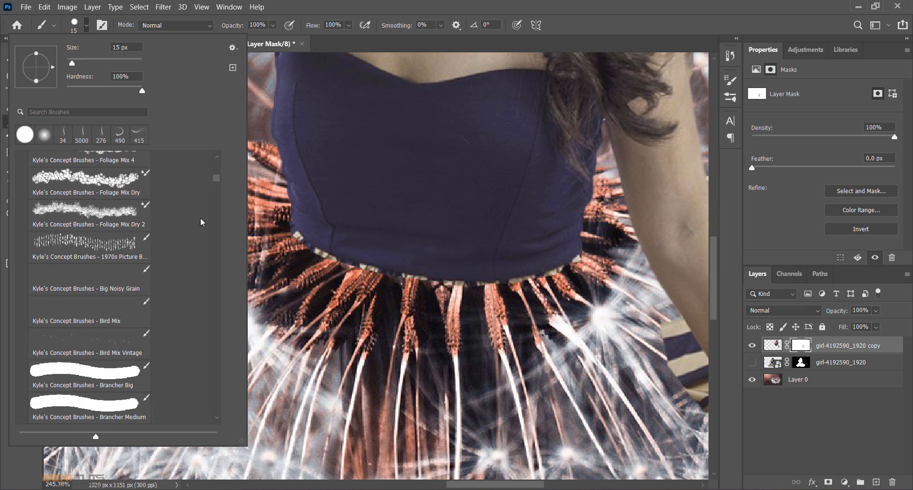
left_click(114, 251)
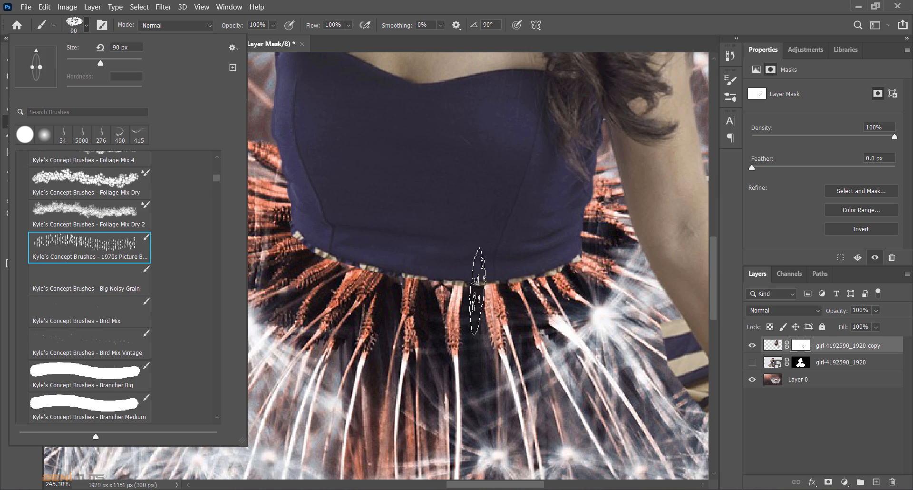
left_click_drag(101, 63, 77, 62)
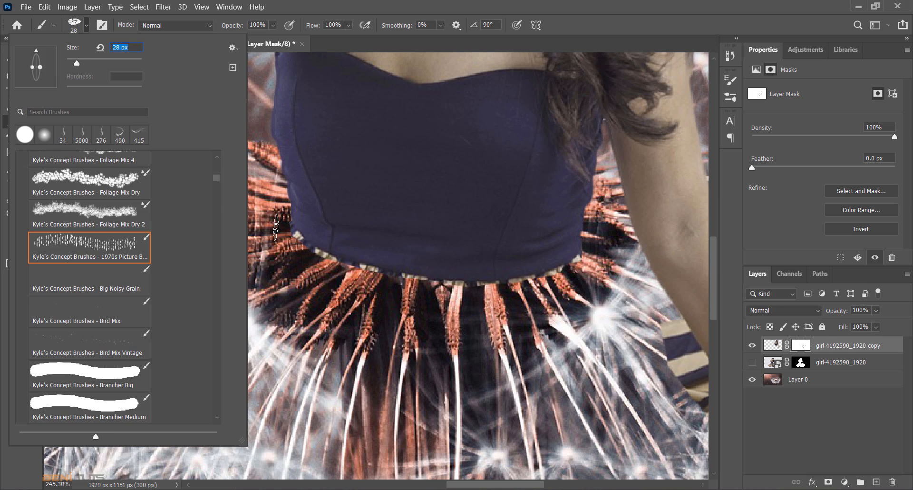
key("Return")
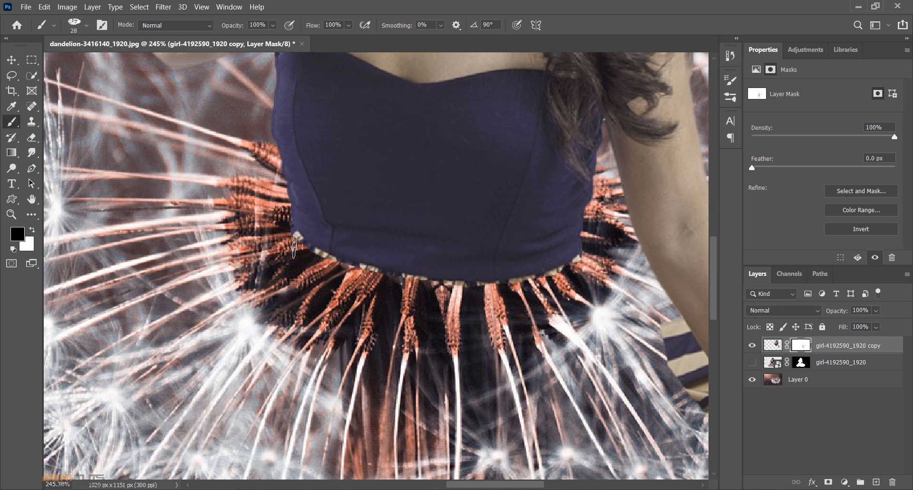
mouse_move(299, 241)
left_mouse_down()
mouse_move(319, 253)
mouse_move(295, 244)
mouse_move(448, 283)
mouse_move(437, 279)
mouse_move(503, 285)
mouse_move(578, 264)
left_mouse_up()
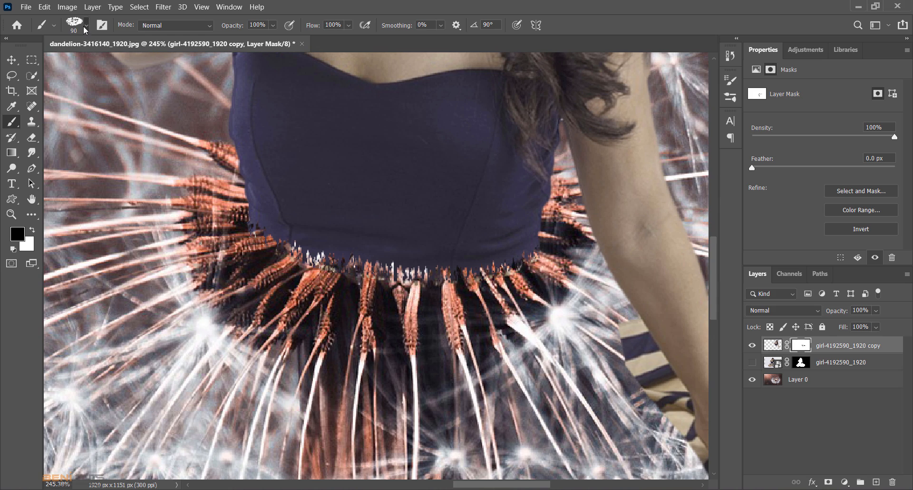
Step: Scatter masked speckles over the lower bodice with Kyle's Big Noisy Grain brush at 385 px
left_click(85, 25)
left_click(112, 284)
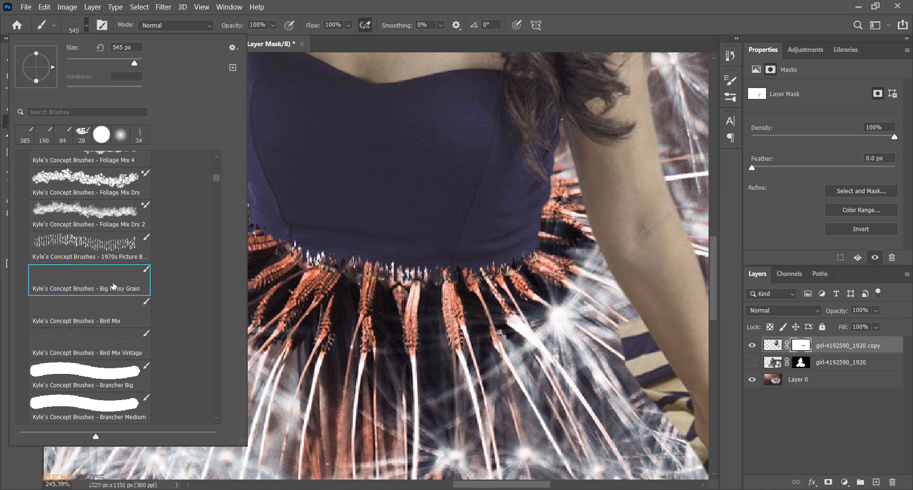
left_click_drag(137, 63, 130, 61)
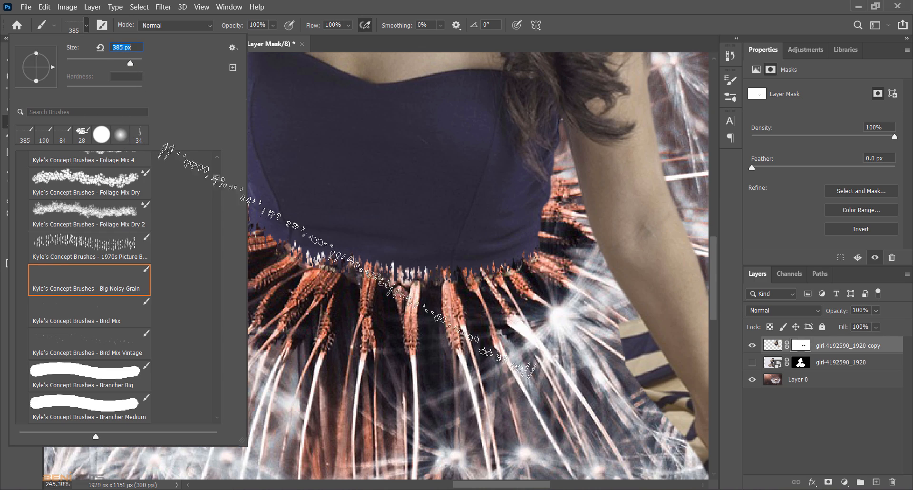
left_click(424, 5)
mouse_move(294, 245)
left_mouse_down()
mouse_move(306, 238)
mouse_move(298, 241)
mouse_move(360, 250)
mouse_move(301, 351)
left_mouse_up()
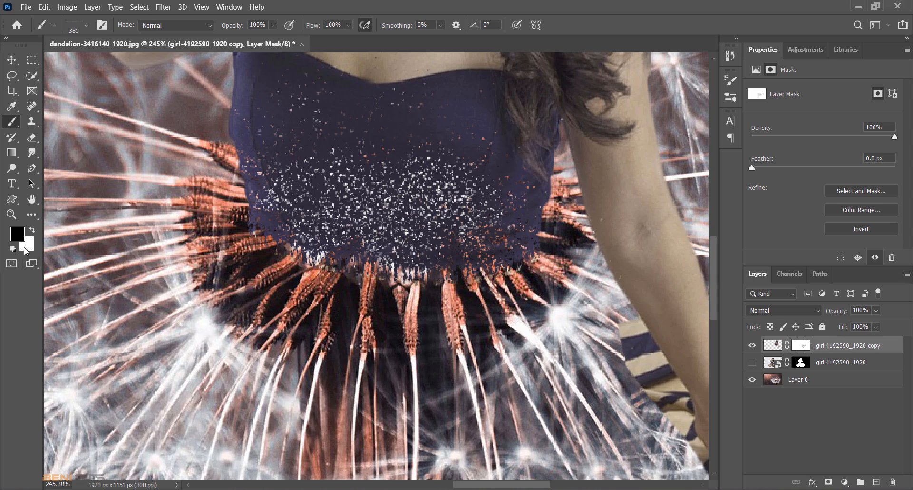
Step: Blend the bodice's lower edge into the dandelion stems on the mask with a Soft Round Pressure Opacity brush at 8 px
key("z")
left_click_drag(348, 348, 308, 322)
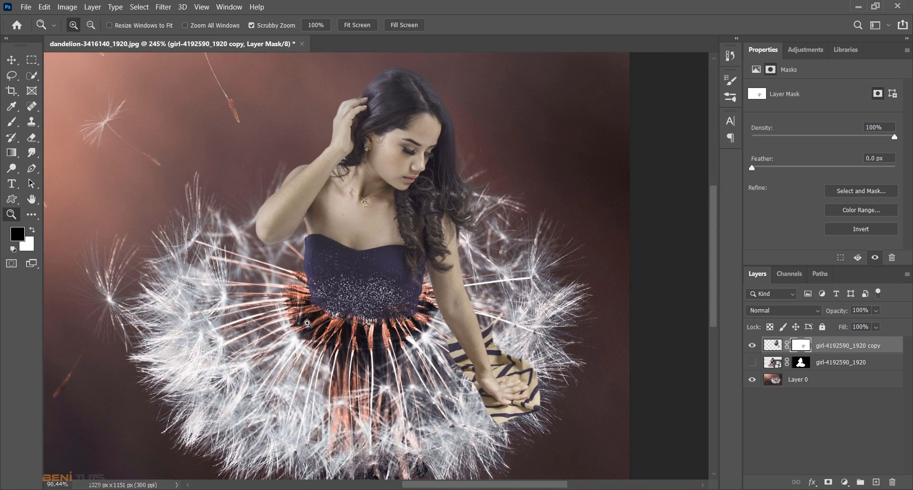
left_click_drag(370, 362, 409, 396)
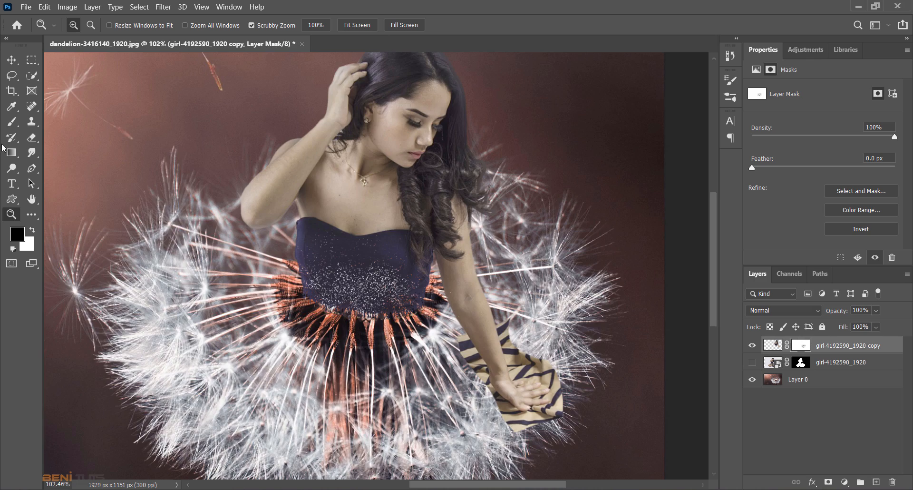
left_click_drag(363, 280, 347, 281)
key("b")
left_click(86, 24)
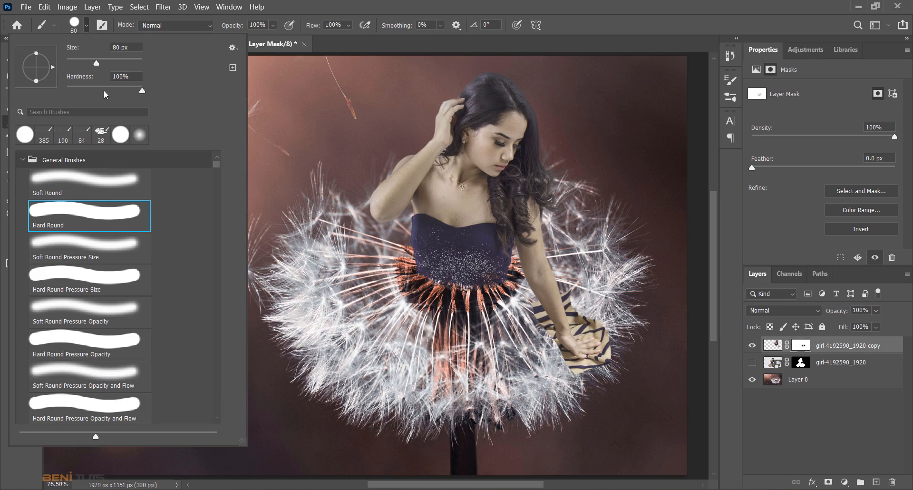
left_click(112, 306)
key("Return")
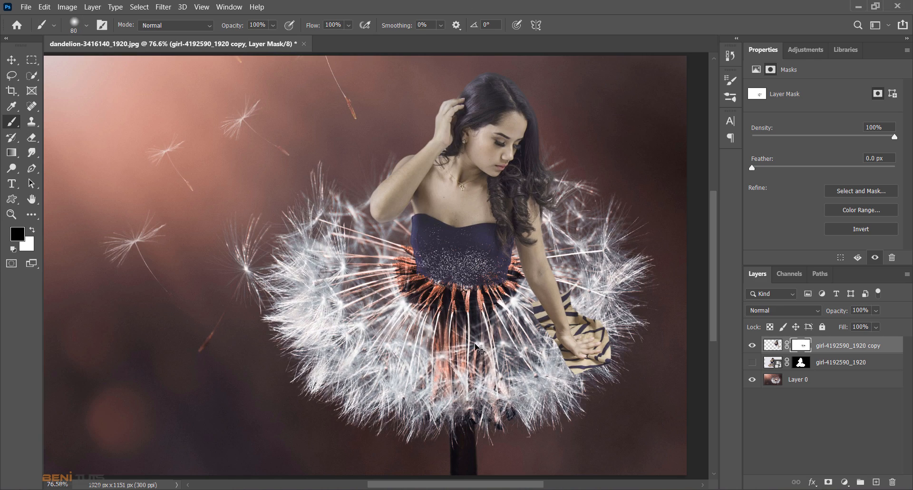
key("ctrl+plus")
key("ctrl+plus")
key("ctrl+plus")
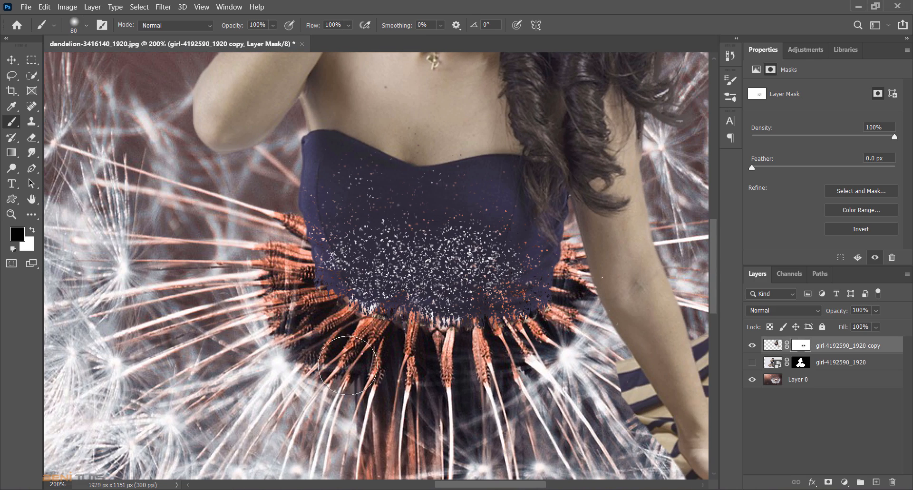
key("bracketleft")
key("bracketleft")
key("bracketleft")
key("bracketleft")
key("bracketleft")
key("bracketleft")
key("bracketleft")
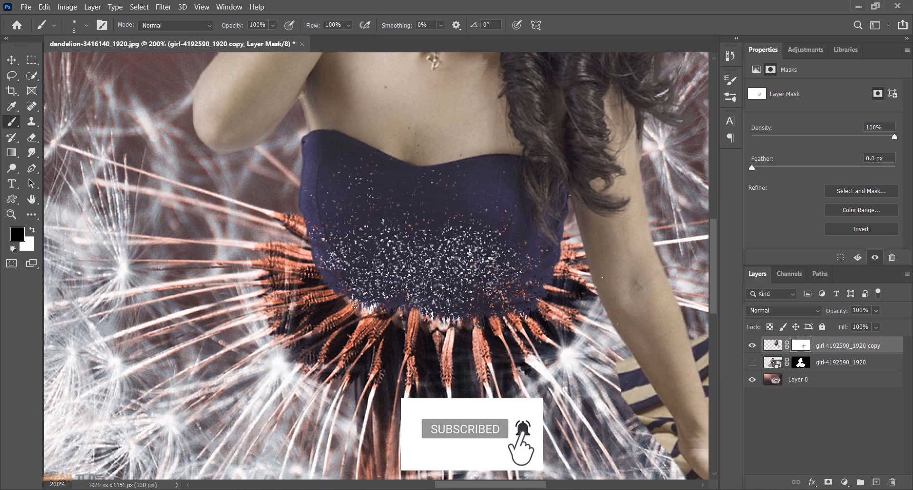
left_click(11, 214)
mouse_move(114, 209)
left_mouse_down()
mouse_move(71, 210)
mouse_move(117, 210)
left_mouse_up()
key("b")
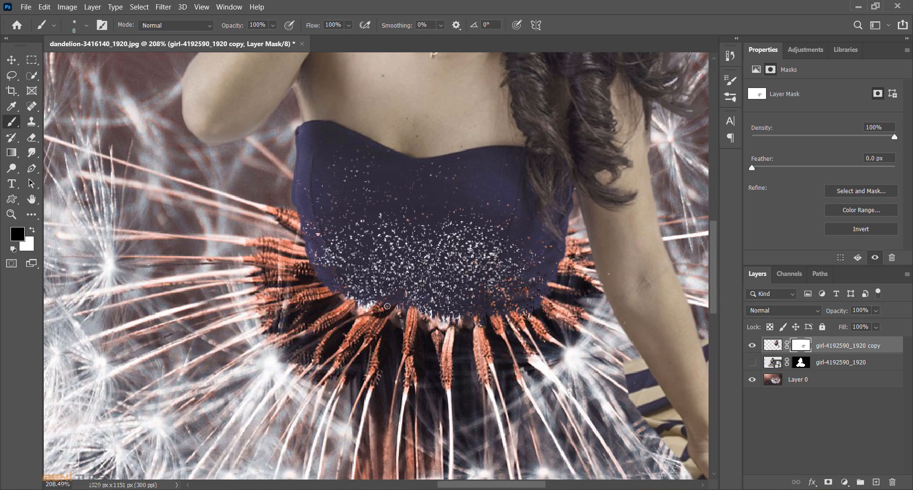
Step: Mask out the bulk of the striped fabric around the forearm and hand with a 45 px Hard Round Pressure Size brush
left_click(12, 214)
left_click_drag(478, 354, 417, 353)
left_click_drag(604, 325, 660, 325)
key("b")
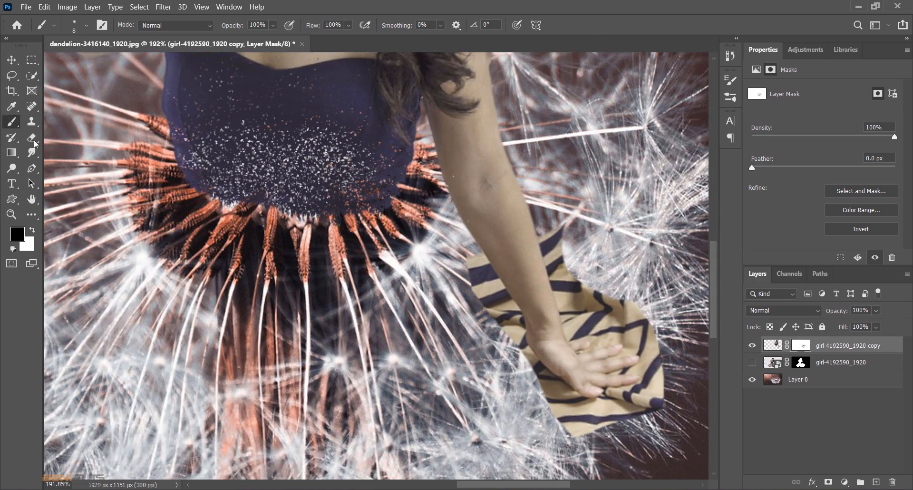
key("bracketright")
key("bracketright")
key("bracketright")
key("bracketright")
key("bracketright")
right_click(476, 315)
left_click(500, 319)
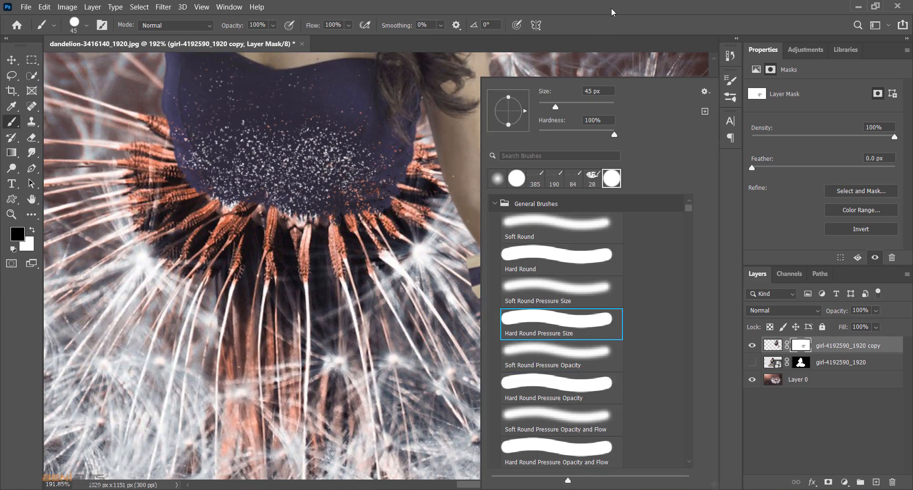
key("Return")
mouse_move(485, 311)
left_mouse_down()
mouse_move(517, 383)
mouse_move(554, 421)
mouse_move(594, 426)
mouse_move(649, 412)
mouse_move(673, 382)
mouse_move(661, 346)
mouse_move(648, 319)
mouse_move(602, 300)
mouse_move(563, 245)
left_mouse_up()
mouse_move(591, 297)
left_mouse_down()
mouse_move(588, 309)
mouse_move(637, 321)
mouse_move(570, 255)
mouse_move(581, 291)
mouse_move(575, 315)
left_mouse_up()
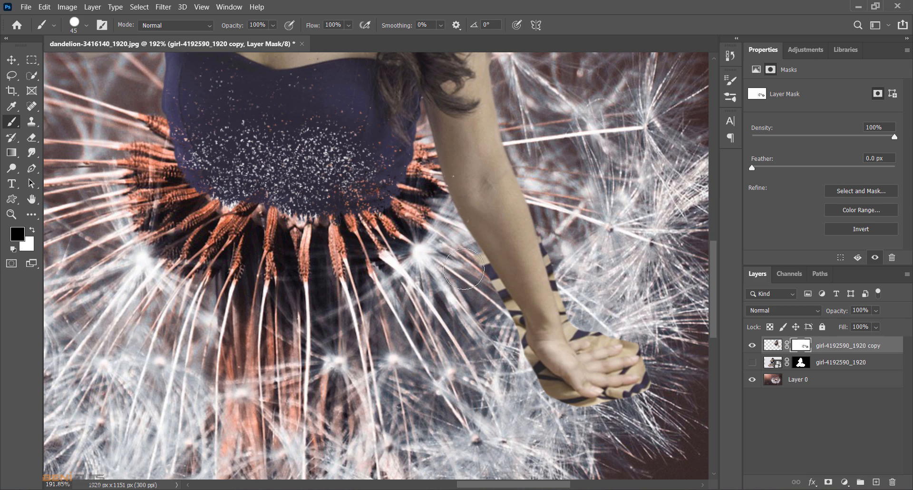
left_click_drag(464, 267, 531, 380)
Step: Mask out the fabric left along the inner edge of the forearm, wrist and palm with the 45 px brush
left_click(8, 217)
left_click(10, 121)
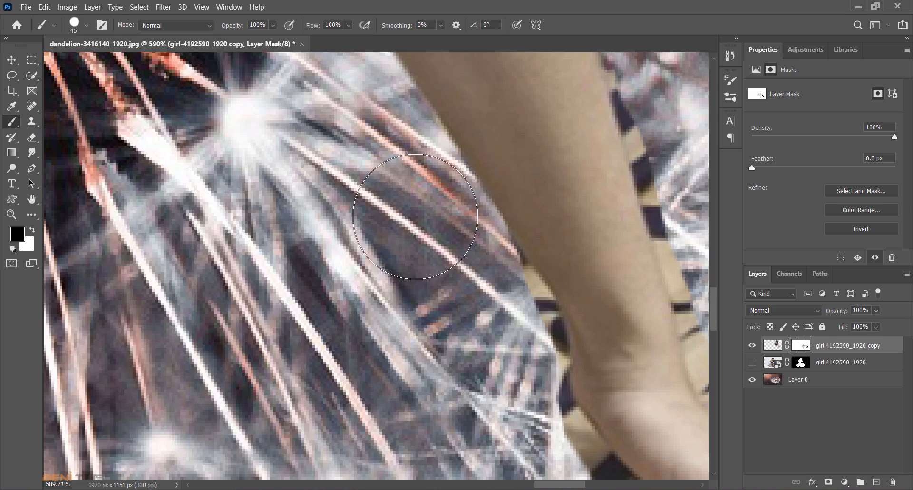
mouse_move(473, 286)
left_mouse_down()
mouse_move(528, 285)
mouse_move(556, 376)
left_mouse_up()
scroll(418, 406, "down", 4)
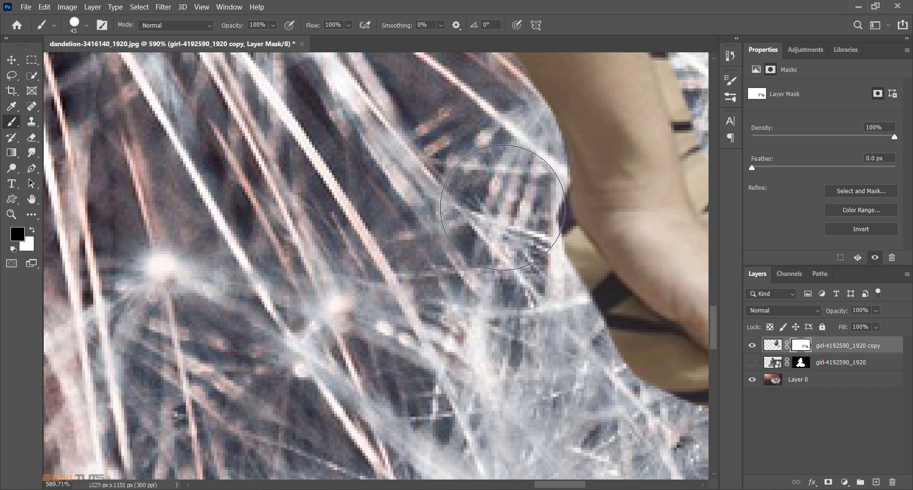
mouse_move(528, 263)
left_mouse_down()
mouse_move(576, 309)
mouse_move(599, 352)
left_mouse_up()
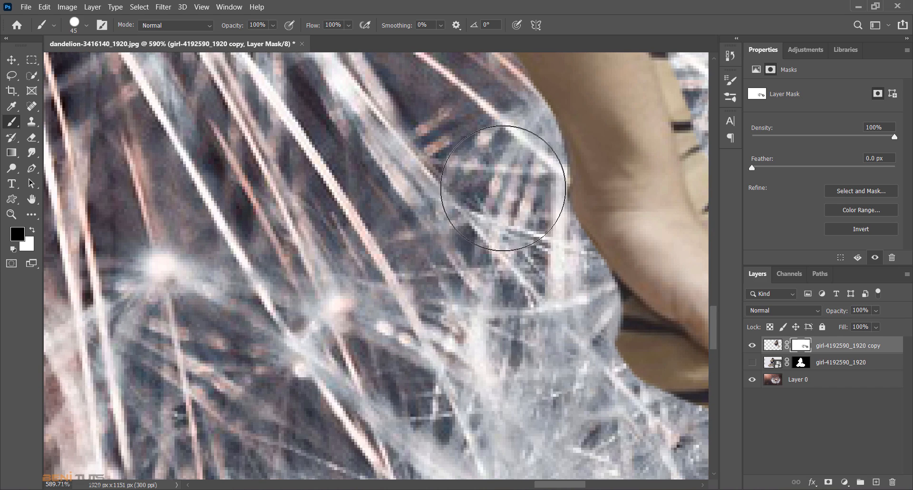
left_click_drag(550, 485, 570, 485)
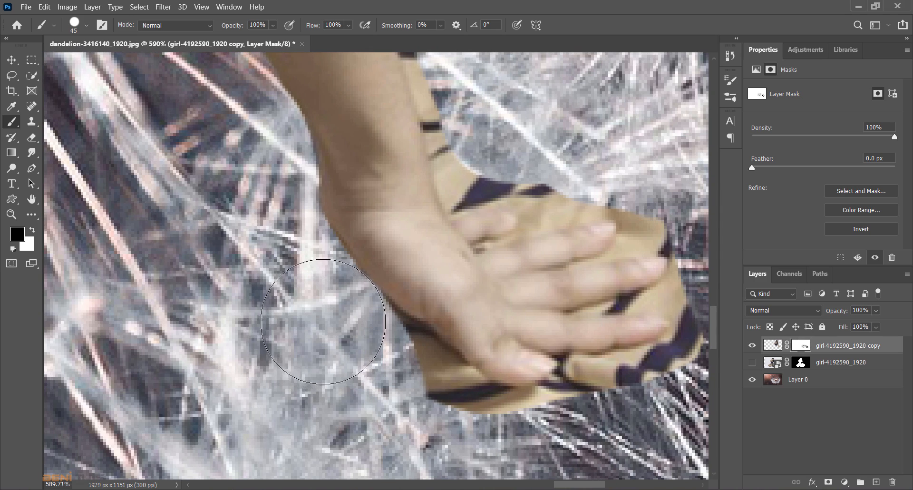
mouse_move(378, 407)
left_mouse_down()
mouse_move(399, 395)
mouse_move(386, 384)
mouse_move(388, 375)
mouse_move(356, 358)
left_mouse_up()
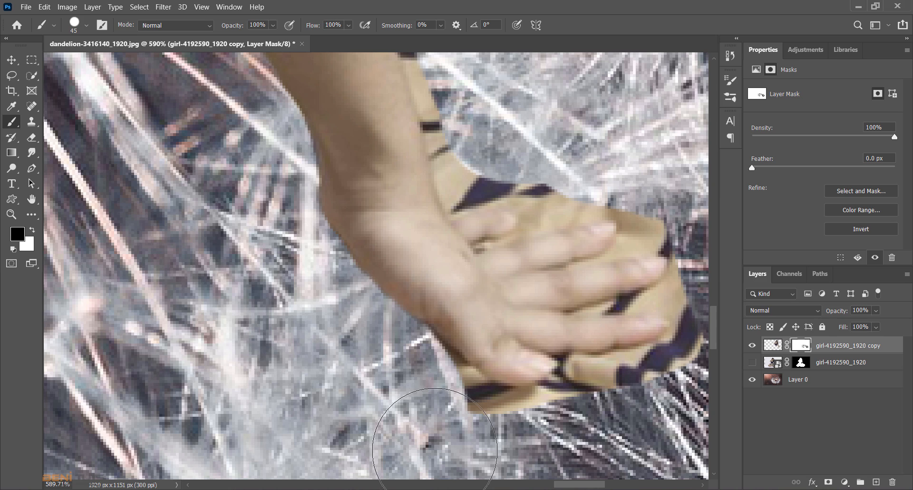
mouse_move(419, 448)
left_mouse_down()
mouse_move(450, 412)
mouse_move(430, 418)
left_mouse_up()
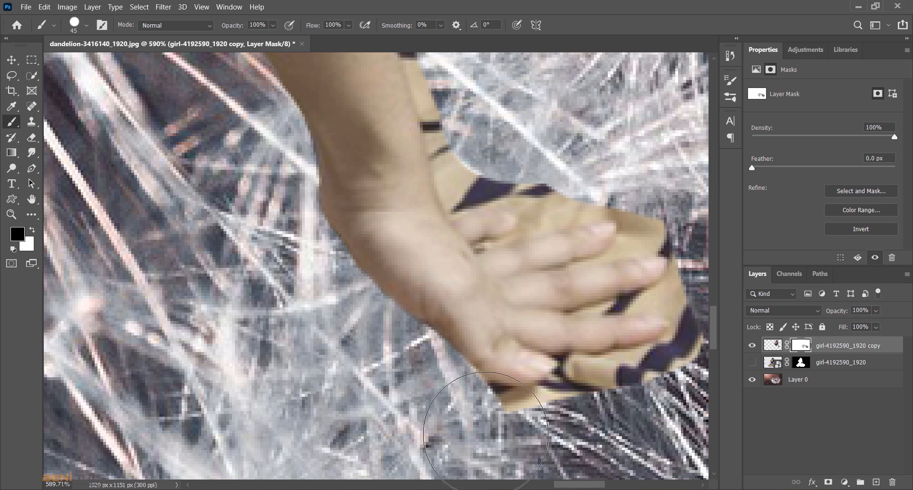
Step: Mask out the striped fabric beneath the hand's lower edge with the brush reduced to 9 px
key("bracketleft")
key("bracketleft")
key("bracketleft")
key("bracketleft")
key("bracketleft")
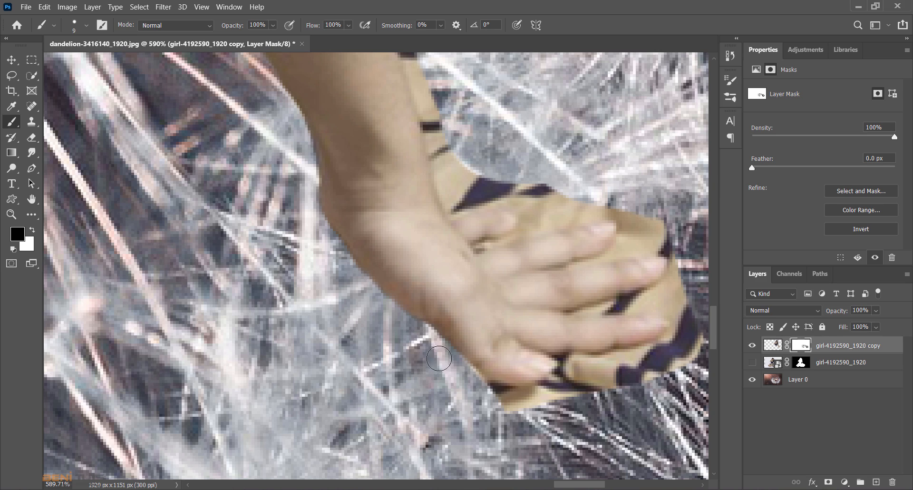
mouse_move(469, 386)
left_mouse_down()
mouse_move(523, 410)
mouse_move(482, 400)
mouse_move(560, 403)
mouse_move(482, 397)
mouse_move(571, 399)
mouse_move(681, 368)
mouse_move(587, 381)
mouse_move(601, 372)
mouse_move(707, 358)
mouse_move(480, 412)
mouse_move(483, 393)
mouse_move(472, 396)
mouse_move(553, 424)
mouse_move(577, 399)
mouse_move(546, 396)
mouse_move(570, 375)
mouse_move(610, 370)
mouse_move(560, 407)
mouse_move(613, 370)
left_mouse_up()
Step: Mask out the fabric beyond the lowest fingertips in black with the 9 px brush
left_click(32, 230)
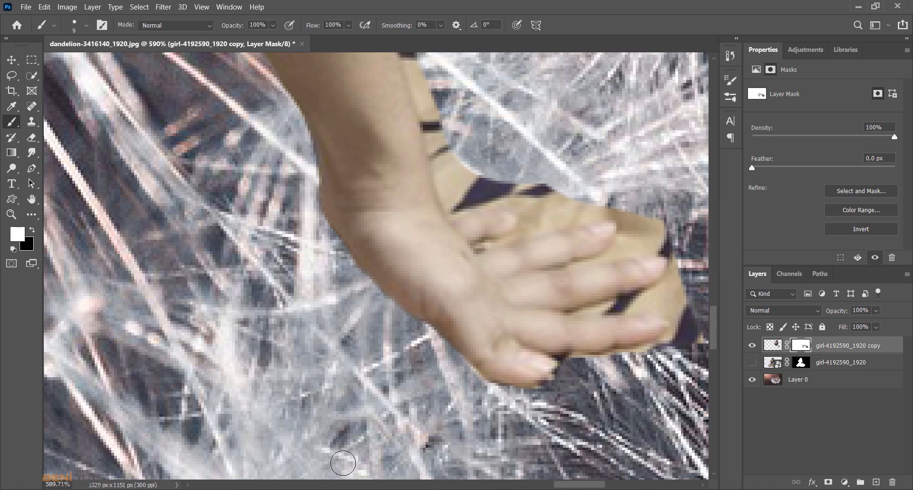
left_click_drag(593, 484, 613, 485)
left_click(31, 230)
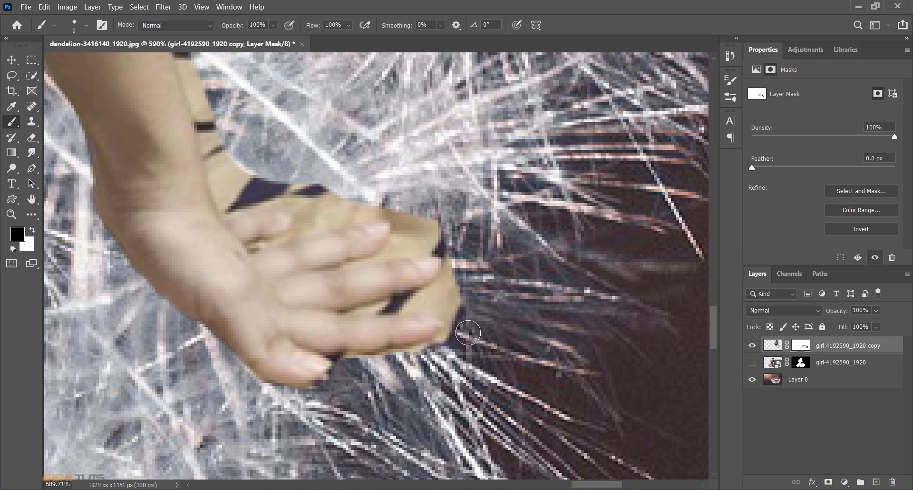
mouse_move(467, 329)
left_mouse_down()
mouse_move(462, 292)
mouse_move(429, 299)
mouse_move(429, 319)
mouse_move(410, 306)
mouse_move(399, 306)
mouse_move(421, 307)
mouse_move(351, 312)
mouse_move(453, 311)
mouse_move(444, 332)
mouse_move(449, 315)
mouse_move(424, 307)
mouse_move(449, 324)
mouse_move(411, 350)
left_mouse_up()
Step: Trim the fabric around the fingertips and between the lower fingers on the mask with a 2 px brush
key("bracketleft")
key("bracketleft")
key("bracketleft")
key("bracketleft")
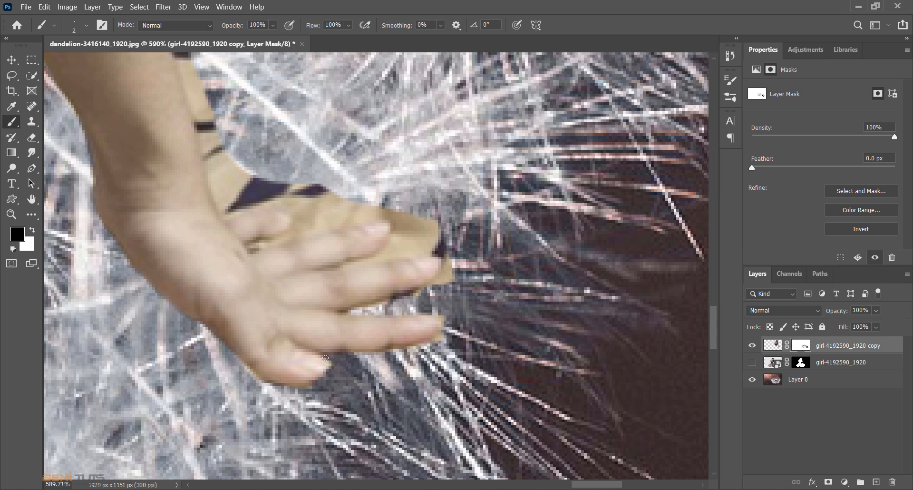
left_click_drag(449, 339, 445, 319)
mouse_move(341, 312)
left_mouse_down()
mouse_move(401, 303)
mouse_move(444, 278)
left_mouse_up()
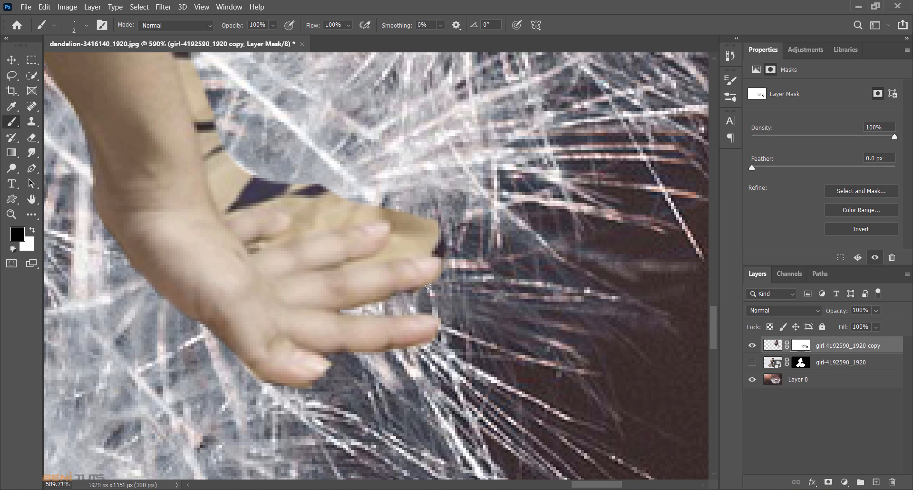
Step: Mask out the fabric beyond and between the upper fingers in black with the 2 px brush
mouse_move(442, 229)
left_mouse_down()
mouse_move(455, 258)
mouse_move(428, 250)
mouse_move(436, 220)
mouse_move(435, 233)
mouse_move(426, 215)
mouse_move(401, 249)
mouse_move(418, 247)
mouse_move(400, 250)
mouse_move(427, 253)
mouse_move(367, 257)
mouse_move(445, 256)
left_mouse_up()
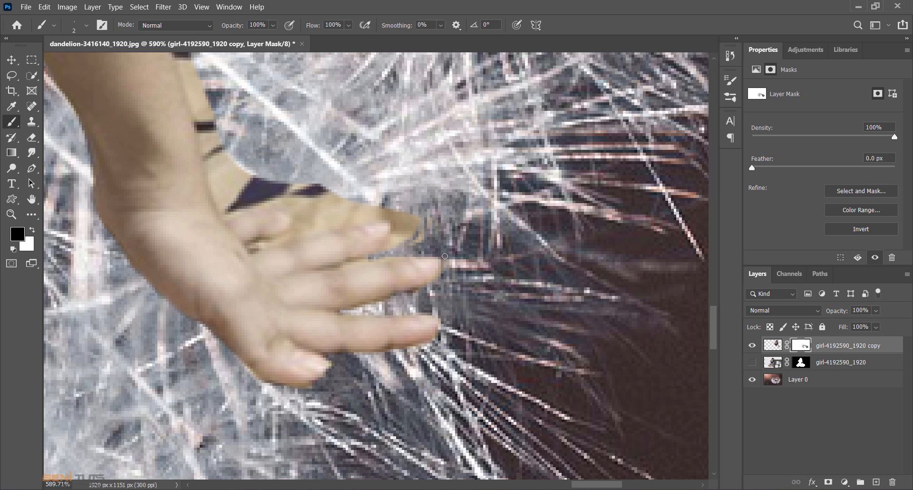
mouse_move(408, 228)
left_mouse_down()
mouse_move(407, 209)
mouse_move(433, 222)
left_mouse_up()
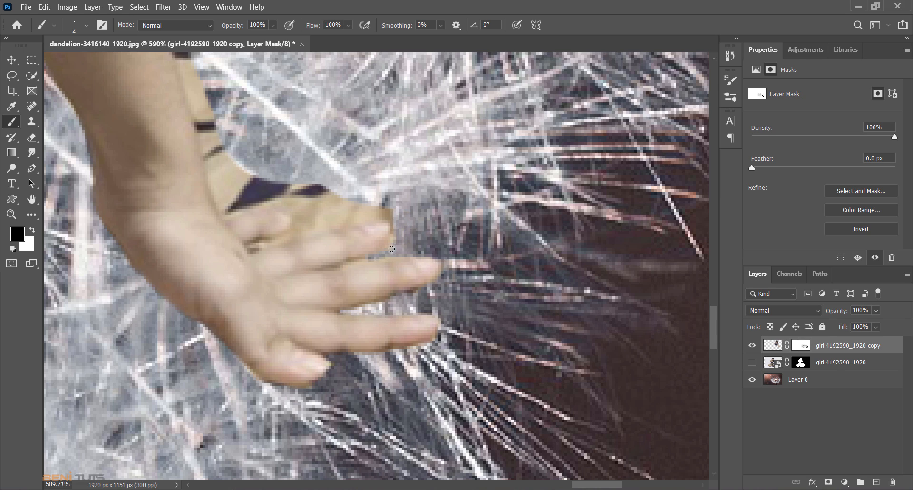
left_click_drag(309, 270, 447, 257)
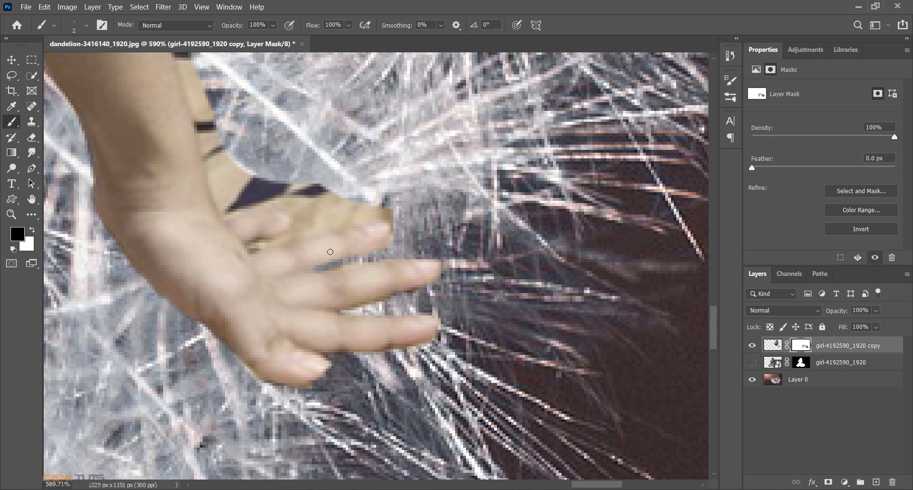
left_click_drag(326, 220, 408, 206)
mouse_move(343, 212)
left_mouse_down()
mouse_move(318, 217)
mouse_move(323, 198)
left_mouse_up()
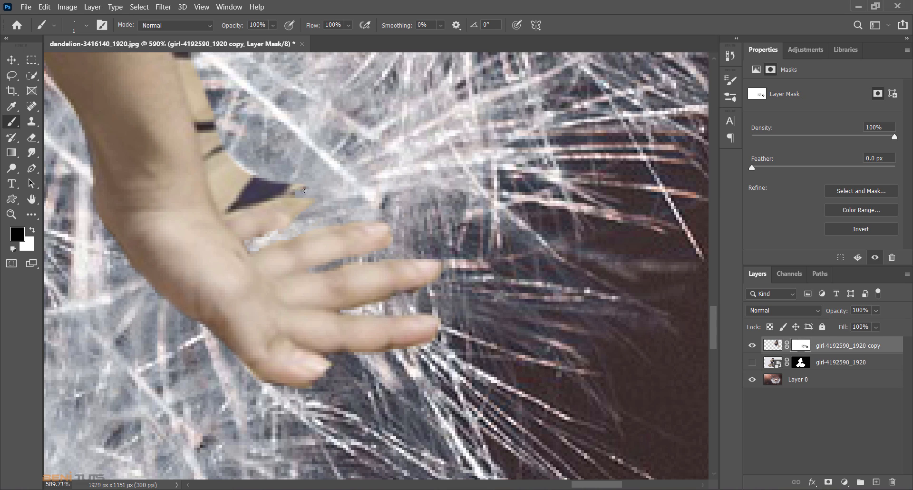
Step: Mask out the dark striped fabric between the uppermost finger and the wrist, using a 1 px and a 5 px brush
left_click_drag(266, 189, 289, 186)
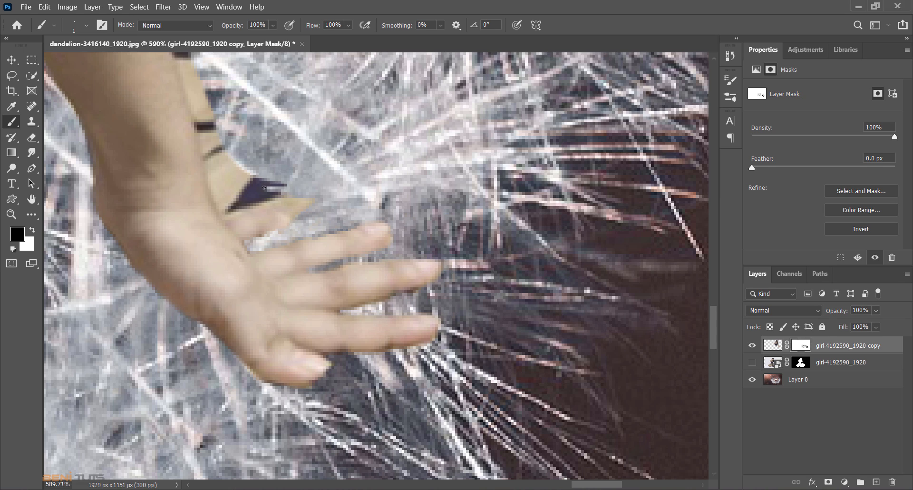
left_click_drag(285, 183, 265, 199)
mouse_move(273, 200)
left_mouse_down()
mouse_move(251, 197)
mouse_move(280, 188)
left_mouse_up()
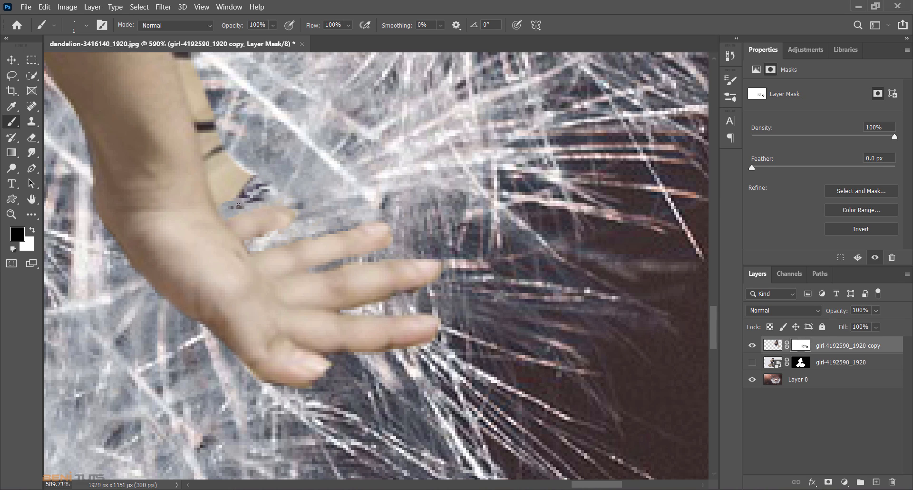
left_click_drag(239, 204, 250, 195)
mouse_move(268, 192)
left_mouse_down()
mouse_move(252, 174)
mouse_move(231, 201)
mouse_move(241, 163)
mouse_move(228, 174)
mouse_move(222, 151)
left_mouse_up()
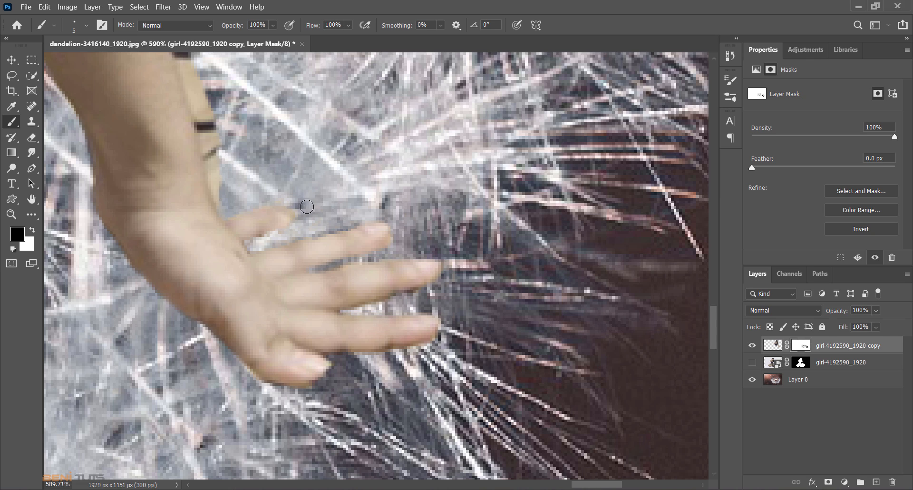
Step: Mask out the fabric strip and dark stripe along the wrist's inner edge with the 5 px brush
right_click(305, 201)
double_click(375, 300)
left_click_drag(220, 151, 221, 198)
scroll(252, 290, "up", 5)
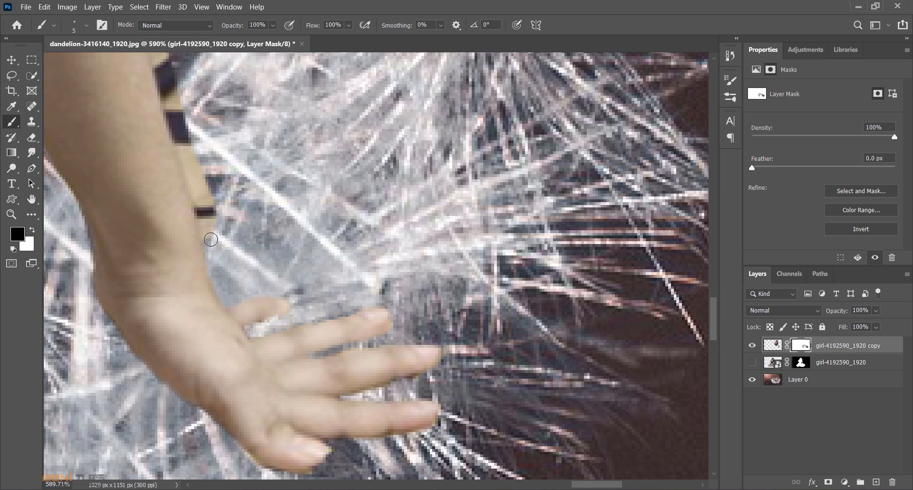
left_click_drag(209, 218, 218, 210)
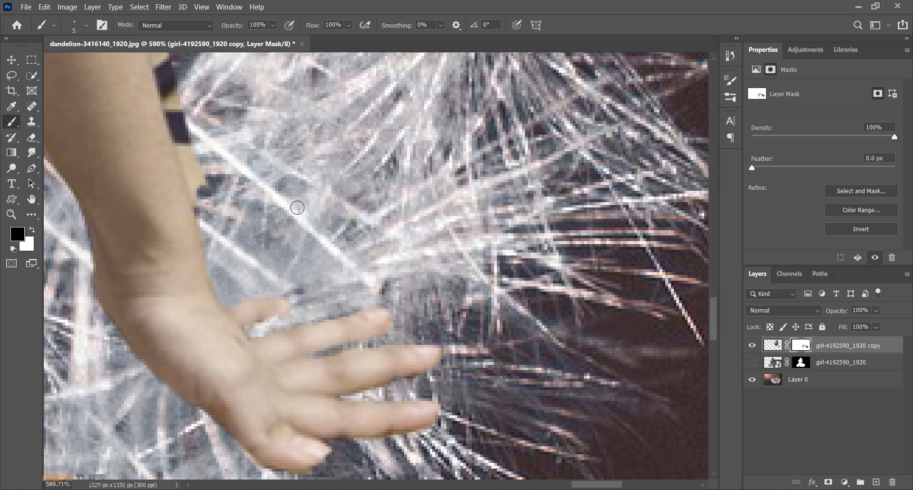
Step: Mask out the remaining striped fabric along the forearm's inner edge with the 5 px brush
scroll(249, 193, "up", 3)
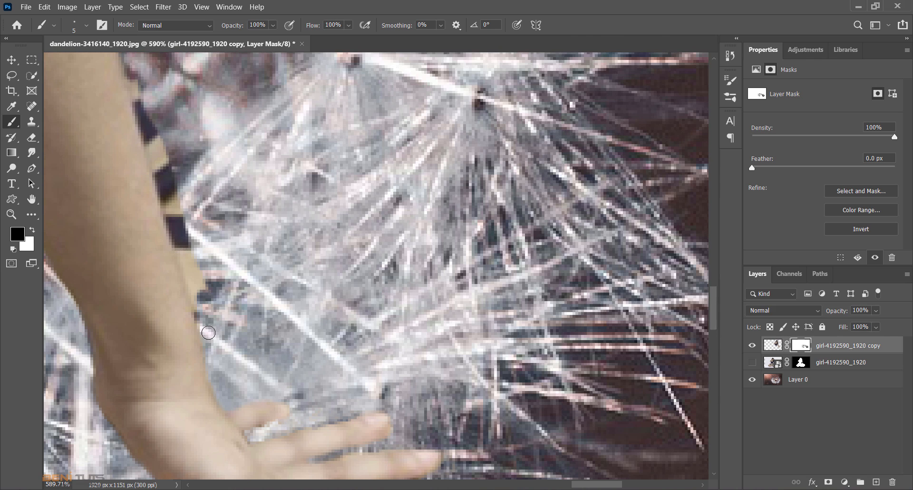
scroll(191, 223, "up", 2)
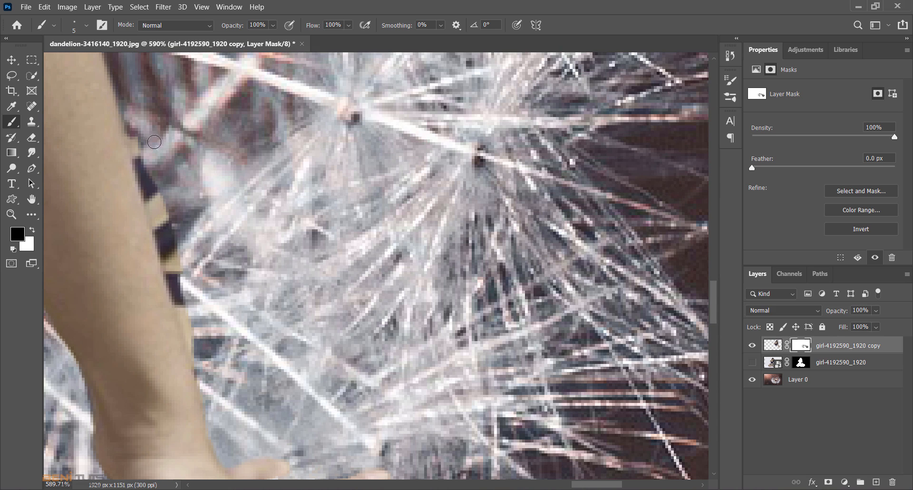
left_click_drag(146, 165, 195, 339)
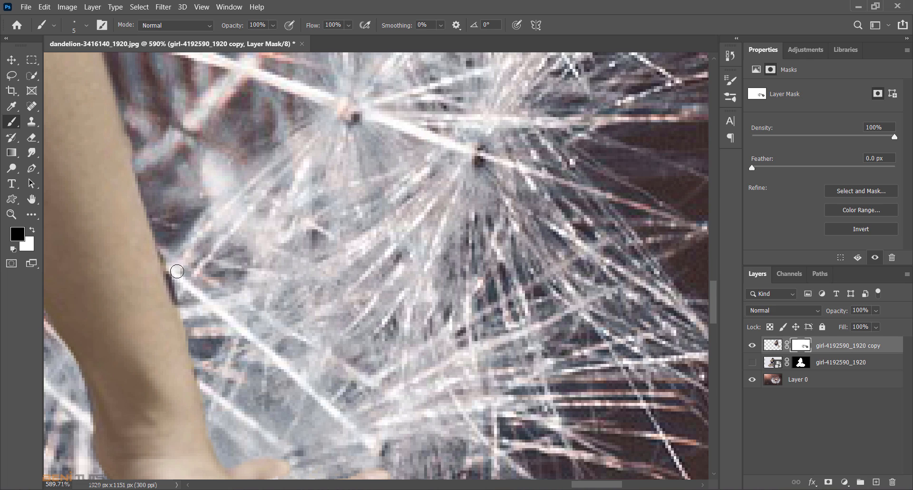
scroll(265, 323, "down", 1)
left_click_drag(164, 226, 182, 286)
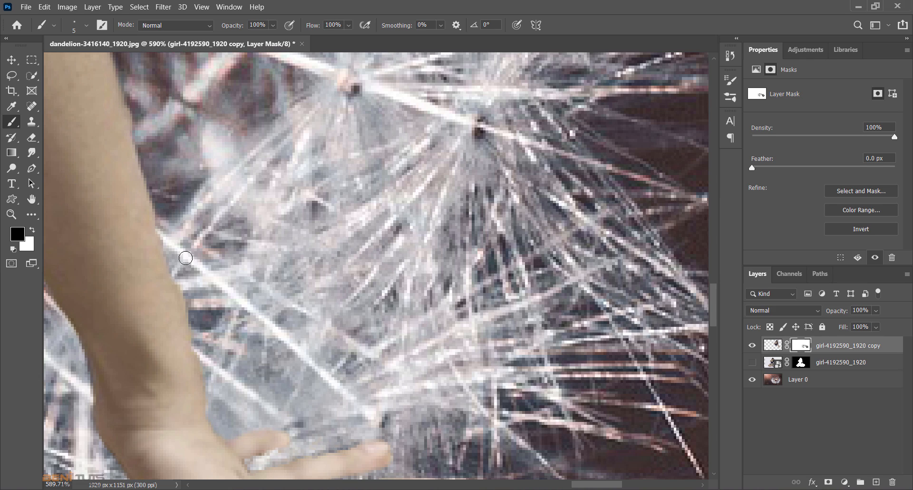
Step: Restore the forearm's inner edge in white on the mask and trim the excess fabric again in black
left_click(33, 231)
left_click_drag(151, 217, 190, 357)
left_click(33, 230)
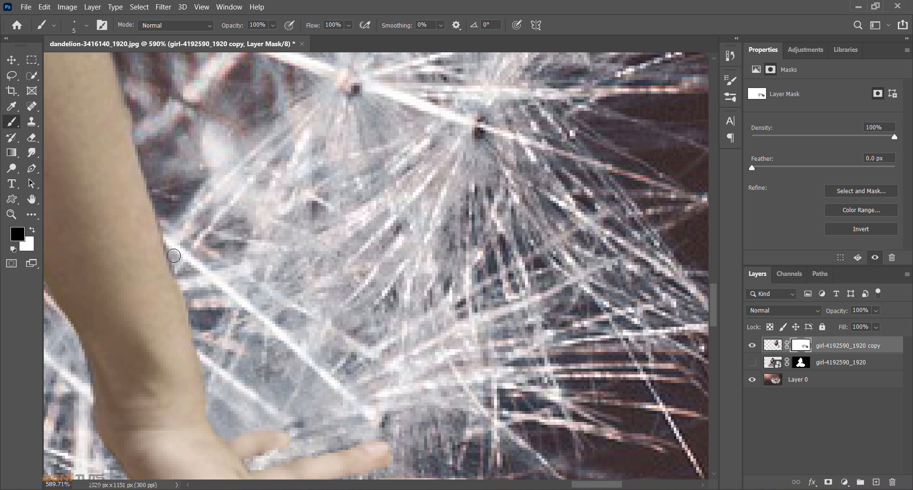
left_click_drag(176, 265, 165, 226)
scroll(270, 314, "down", 1)
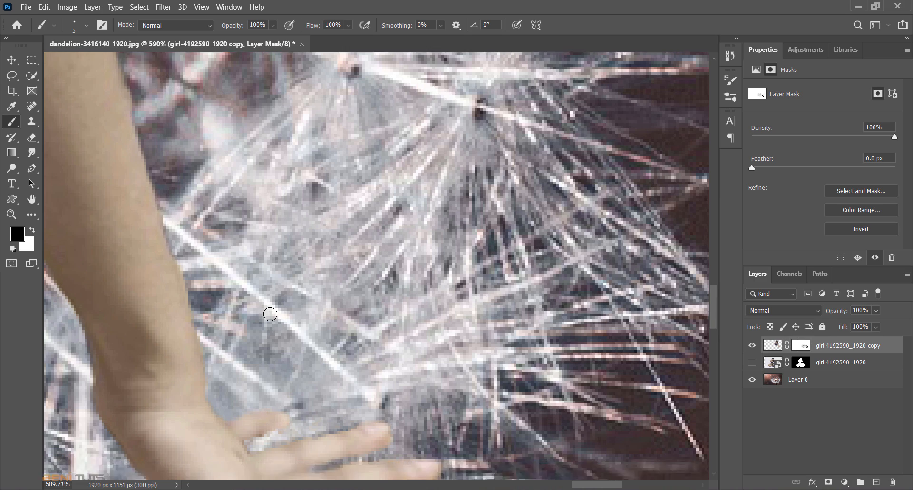
scroll(270, 314, "down", 5)
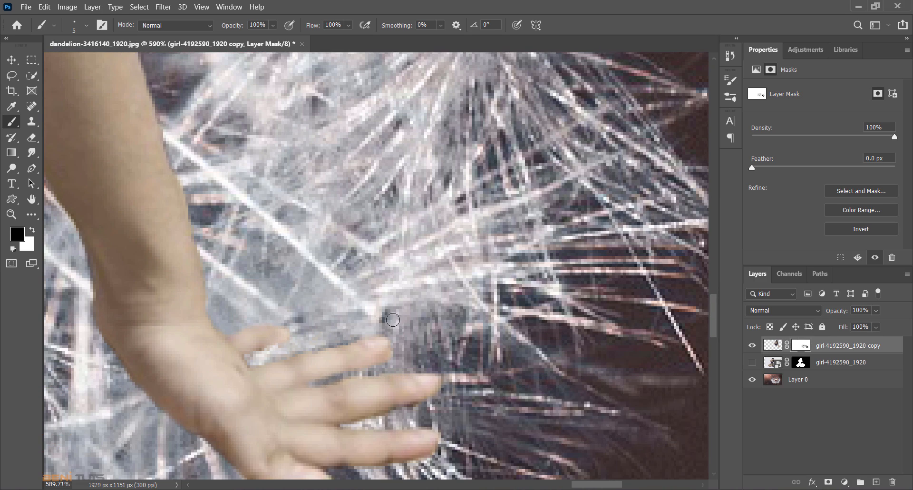
left_click(11, 214)
mouse_move(328, 314)
left_mouse_down()
mouse_move(305, 297)
mouse_move(218, 328)
mouse_move(306, 385)
mouse_move(286, 375)
mouse_move(404, 356)
mouse_move(316, 364)
mouse_move(414, 458)
left_mouse_up()
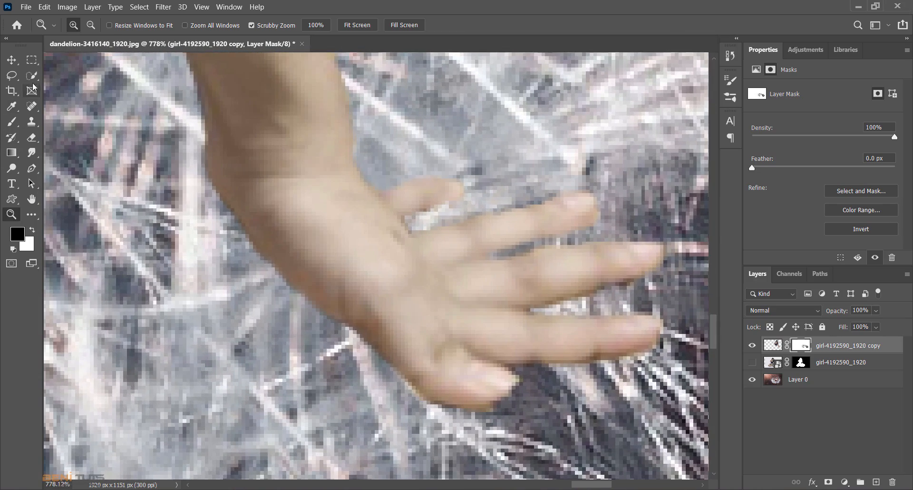
key("w")
left_click_drag(452, 409, 468, 410)
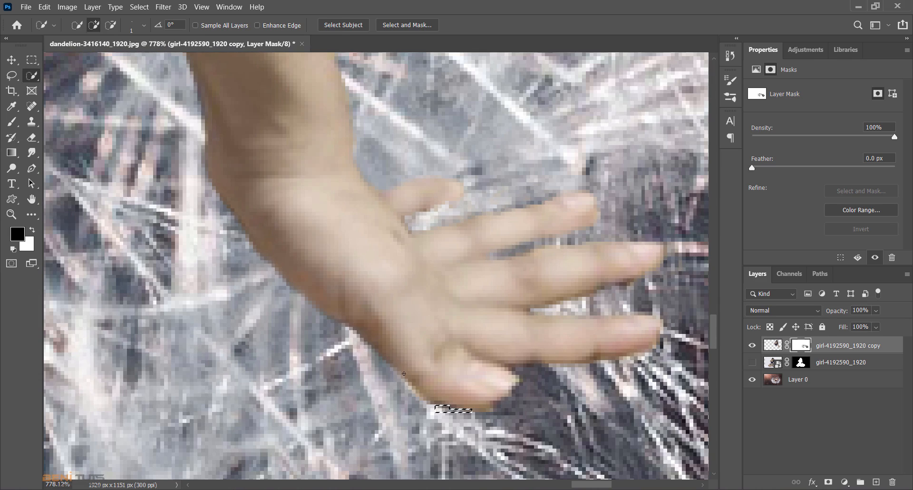
key("b")
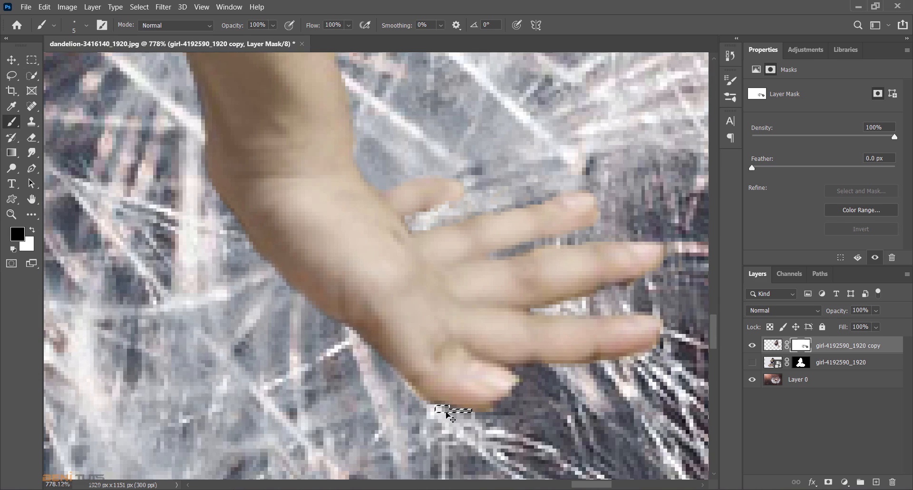
key("ctrl+d")
Step: Mask out the thin fringe beneath the hand's lowest finger in black, and reduce the brush to 1 px
left_click_drag(455, 415, 489, 417)
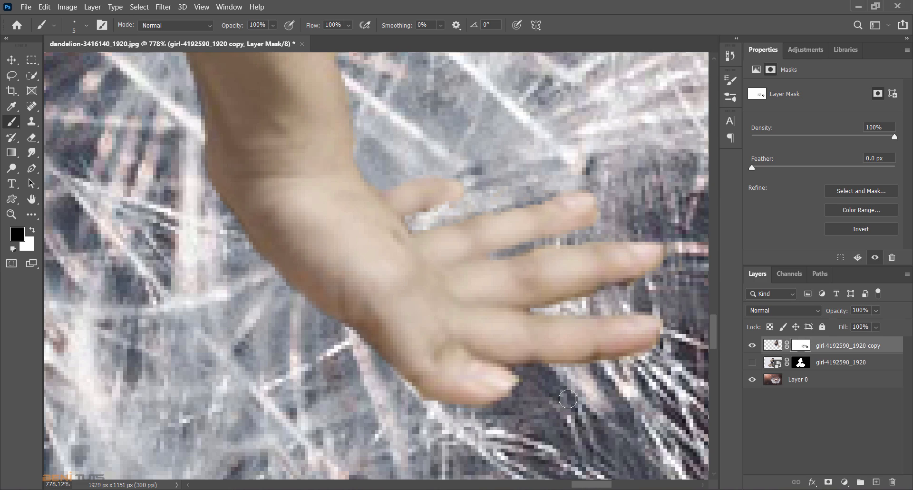
scroll(567, 398, "up", 1)
key("bracketleft")
key("bracketleft")
key("bracketleft")
key("bracketleft")
key("x")
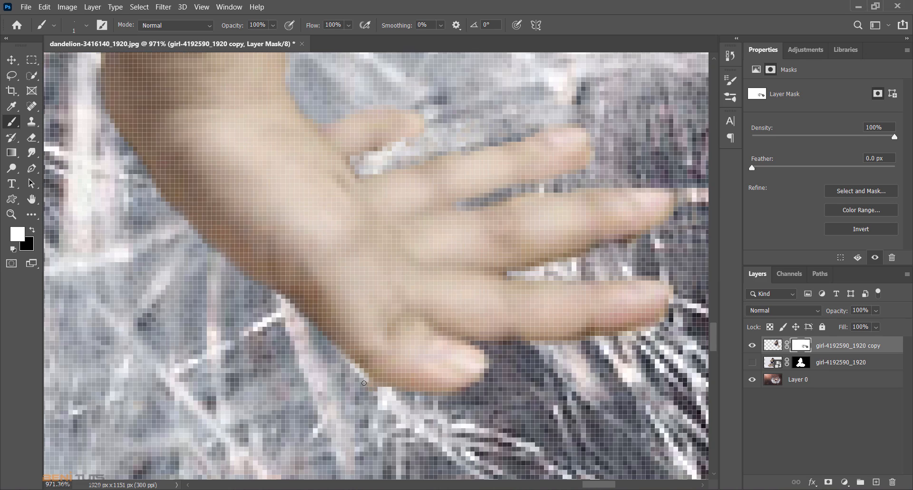
left_click(31, 233)
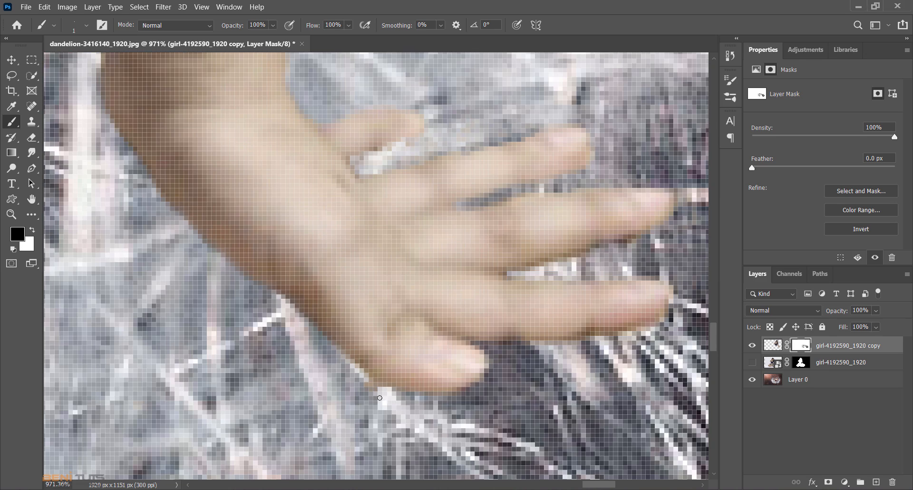
Step: Examine the masked edges of the hand up close and the whole figure against the dandelion
left_click(9, 216)
left_click_drag(308, 319, 272, 327)
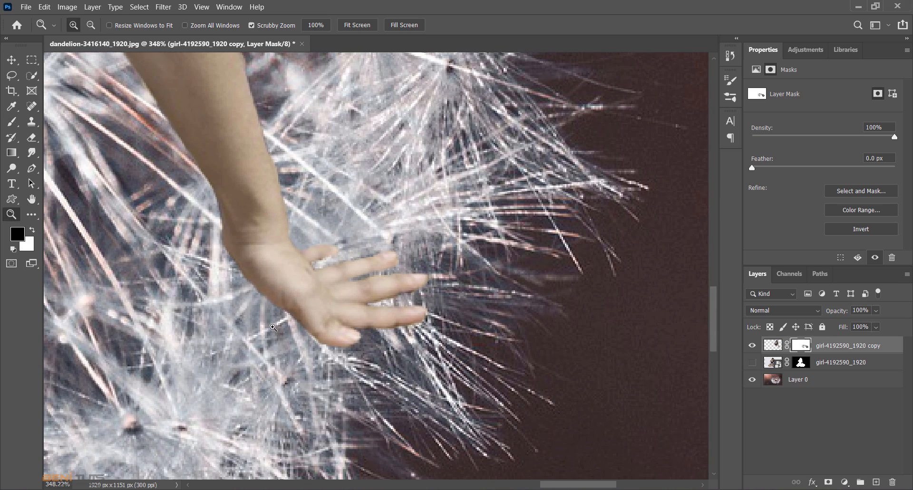
left_click(12, 121)
key("x")
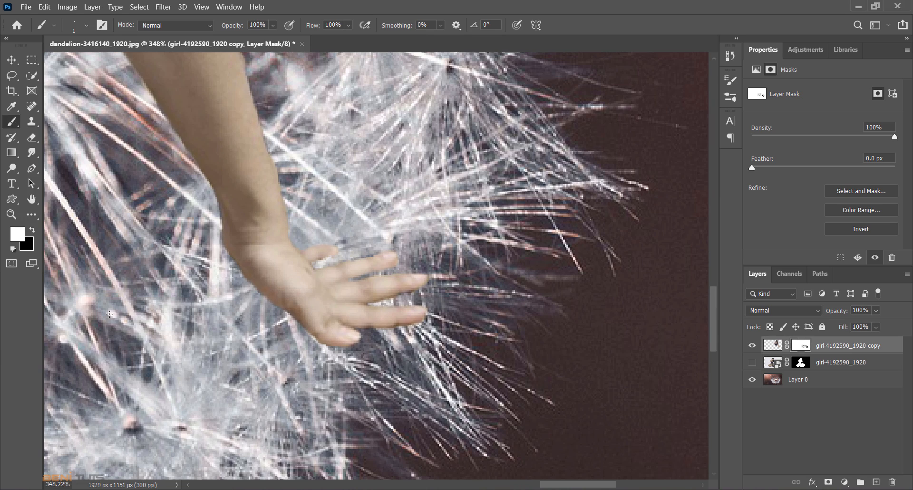
left_click(11, 214)
left_click_drag(307, 348, 351, 349)
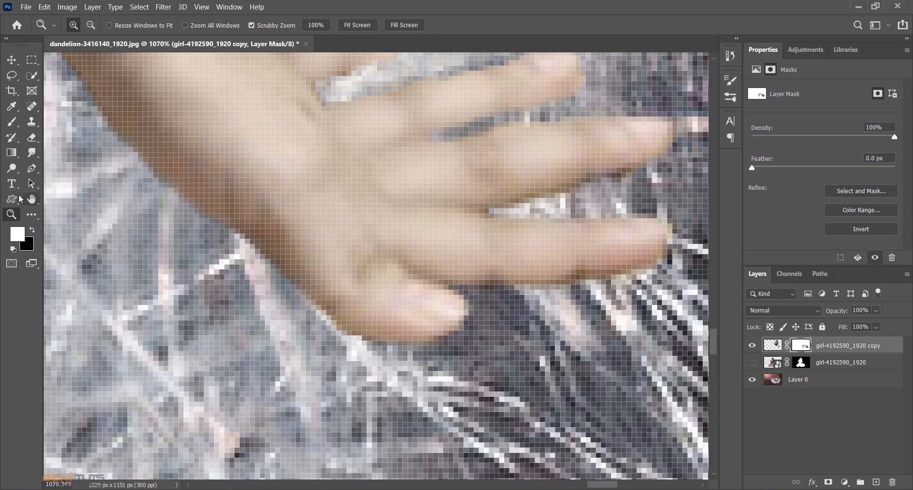
left_click(12, 121)
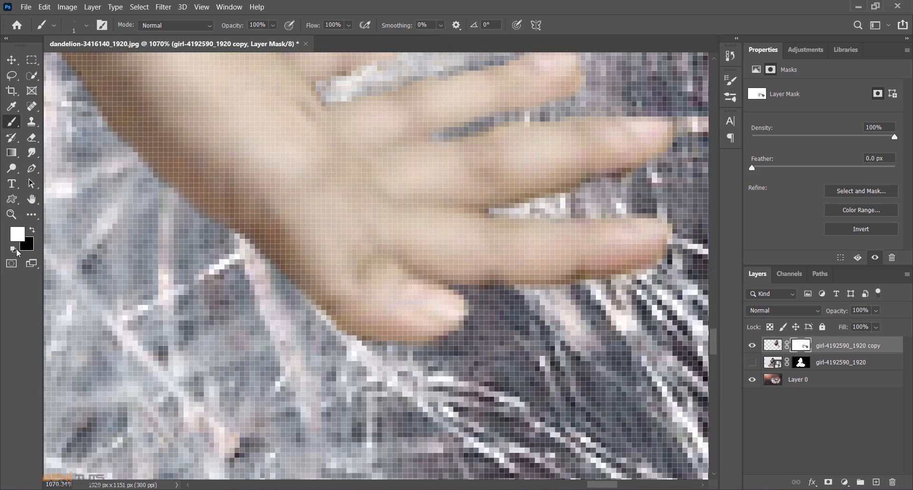
left_click(12, 215)
left_click_drag(220, 344, 238, 335)
left_click_drag(369, 370, 246, 377)
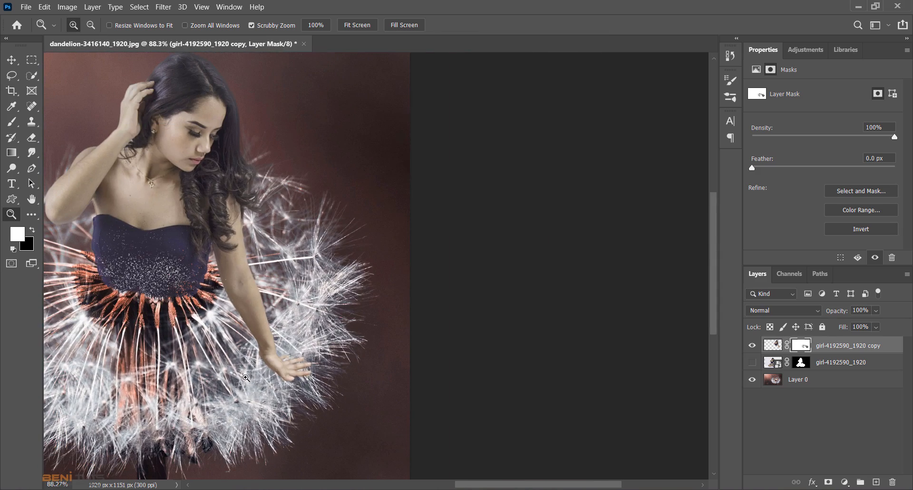
left_click_drag(460, 484, 394, 476)
mouse_move(468, 444)
left_mouse_down()
mouse_move(448, 434)
mouse_move(457, 442)
left_mouse_up()
left_click(774, 343)
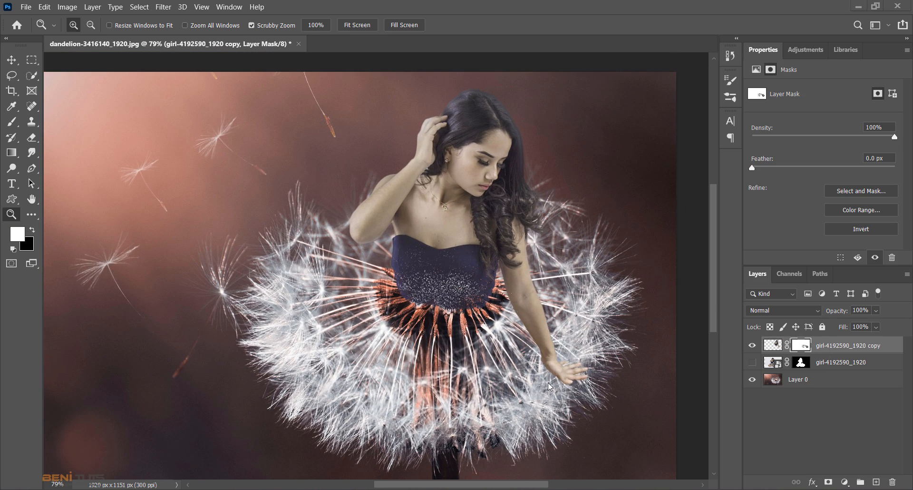
Step: Choose the 1970s Picture brush from Kyle's Concept Brushes and set its size to 26 px
left_click(11, 123)
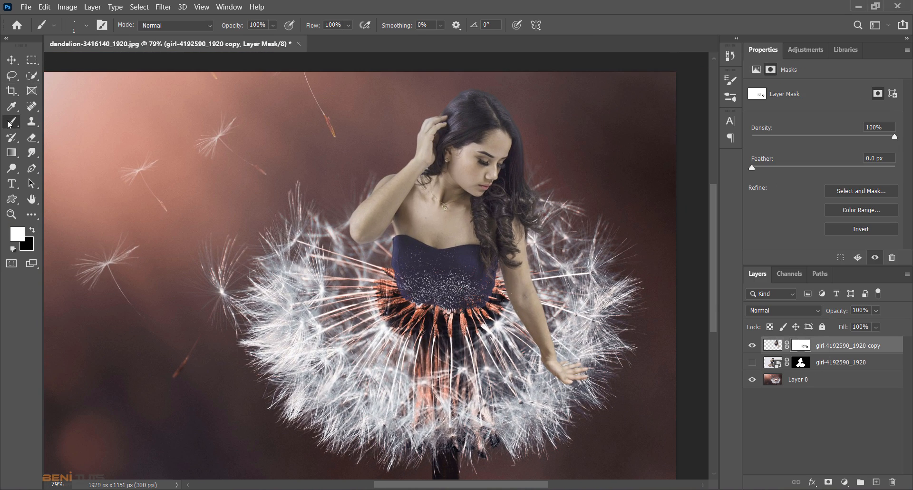
left_click(87, 26)
left_click_drag(70, 62, 71, 62)
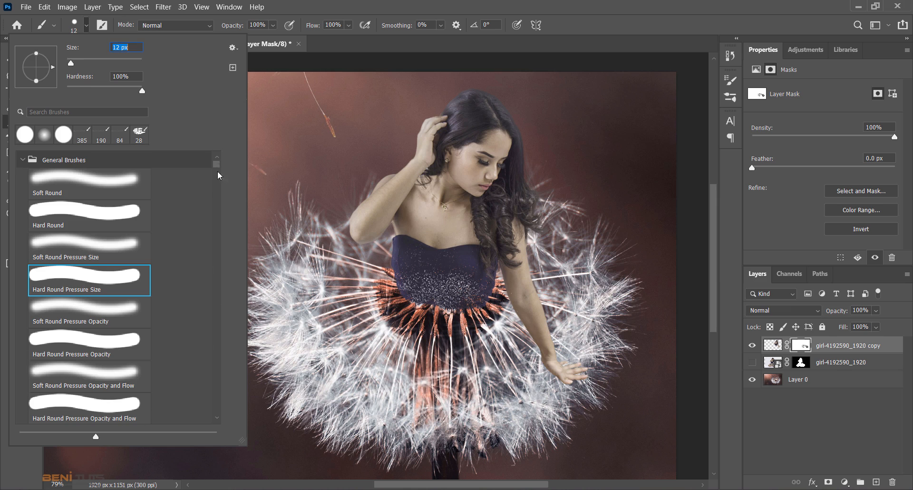
mouse_move(218, 170)
left_mouse_down()
mouse_move(220, 191)
mouse_move(222, 175)
left_mouse_up()
left_click(89, 361)
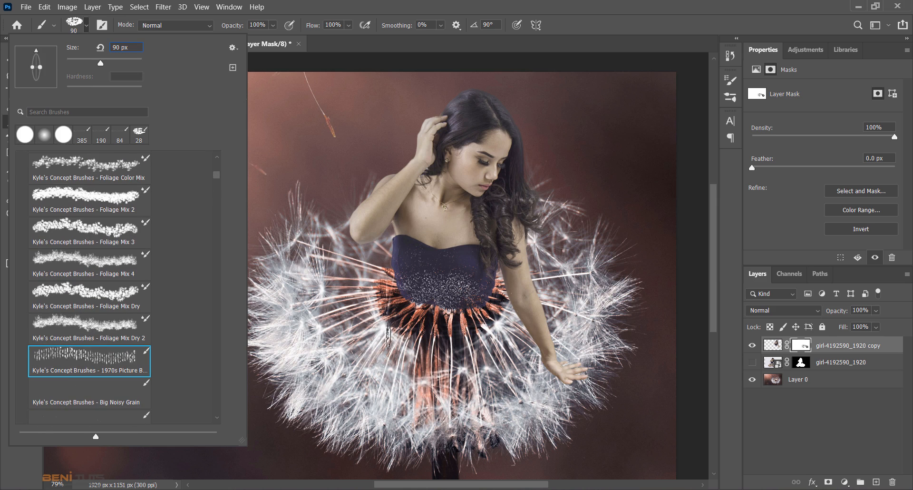
left_click_drag(93, 64, 76, 67)
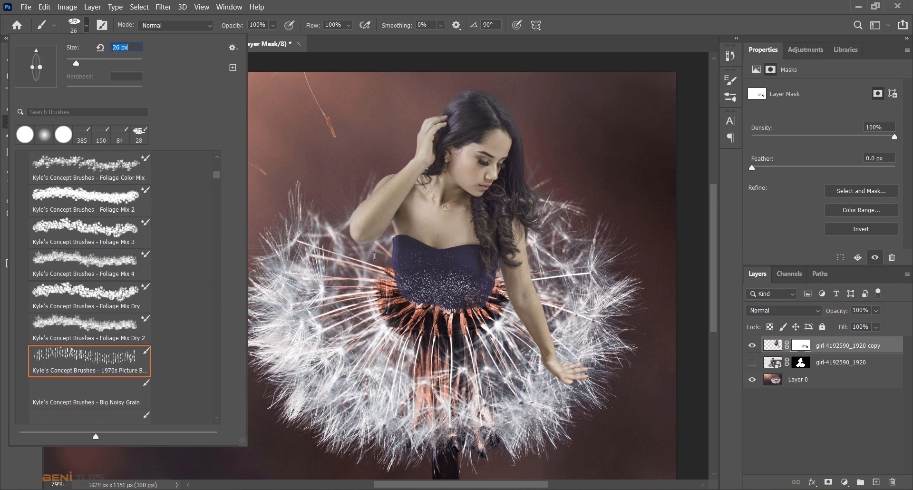
left_click(615, 12)
Step: Paint black on the girl copy's mask along the dress's lower edge so the dandelion seeds show through the fabric
left_click(16, 214)
left_click_drag(451, 307, 501, 364)
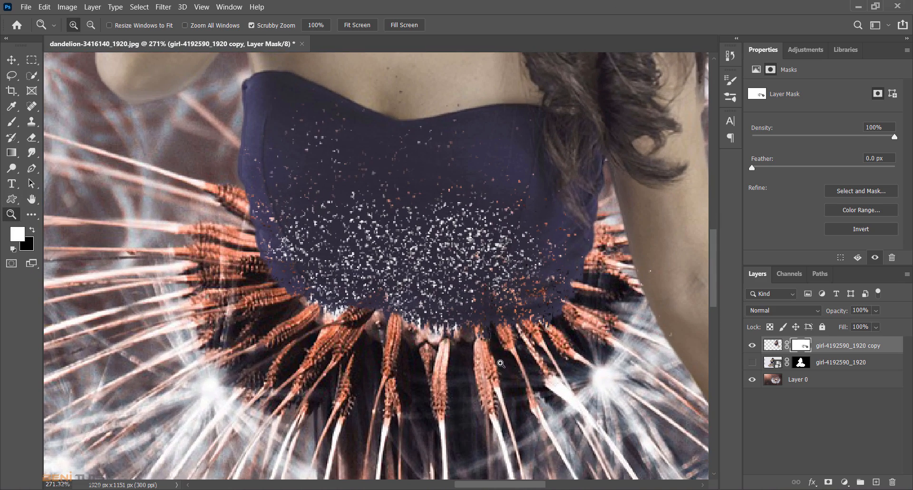
left_click(12, 122)
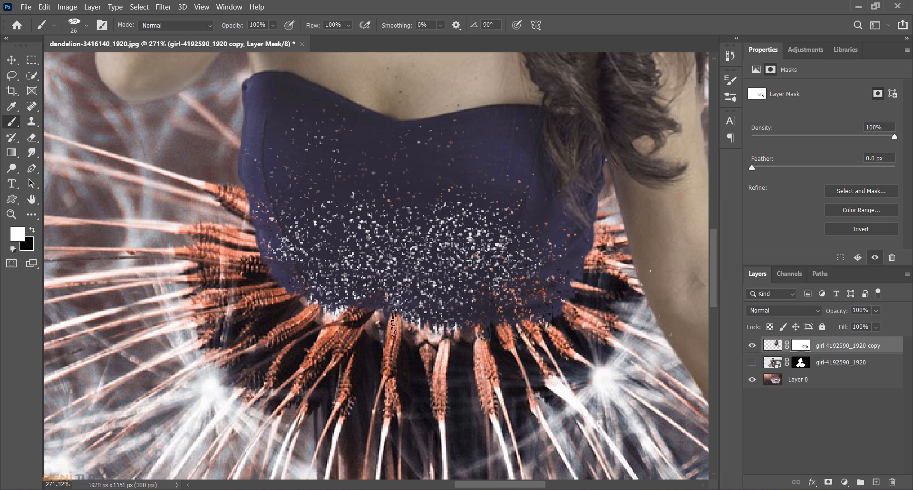
key("x")
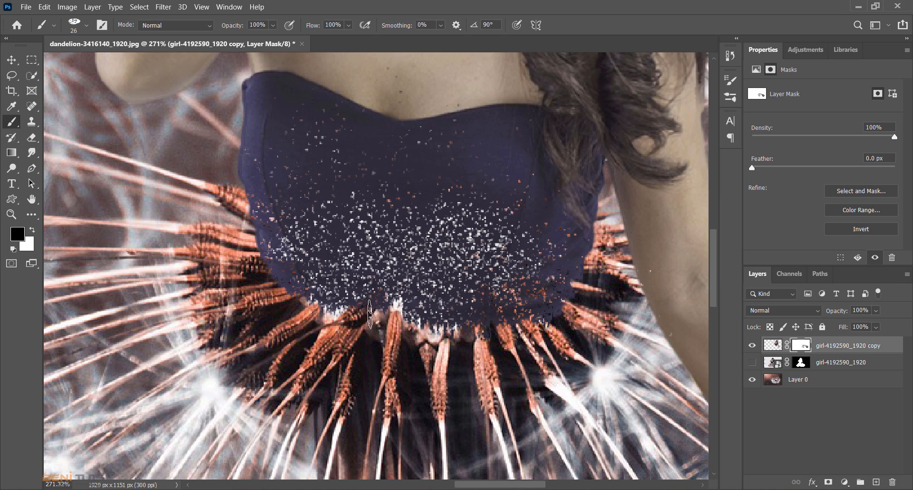
mouse_move(370, 314)
left_mouse_down()
mouse_move(379, 307)
mouse_move(360, 314)
left_mouse_up()
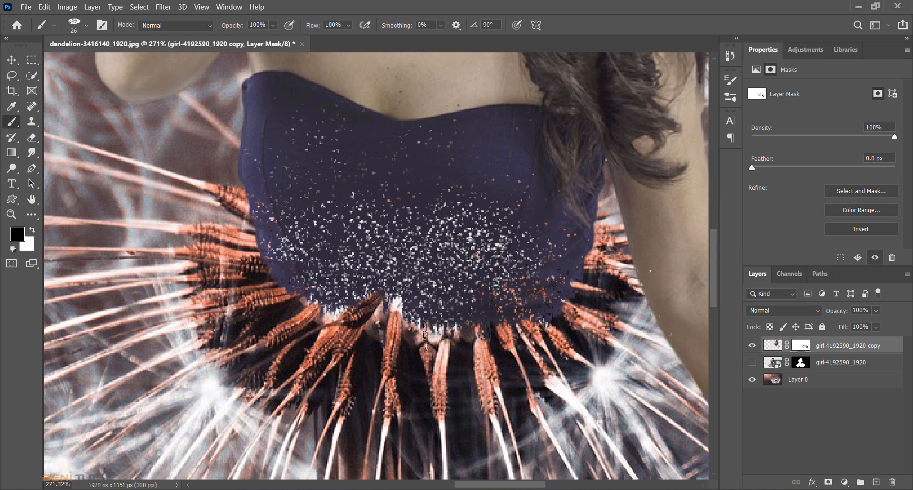
mouse_move(426, 335)
left_mouse_down()
mouse_move(435, 331)
mouse_move(423, 320)
mouse_move(434, 314)
left_mouse_up()
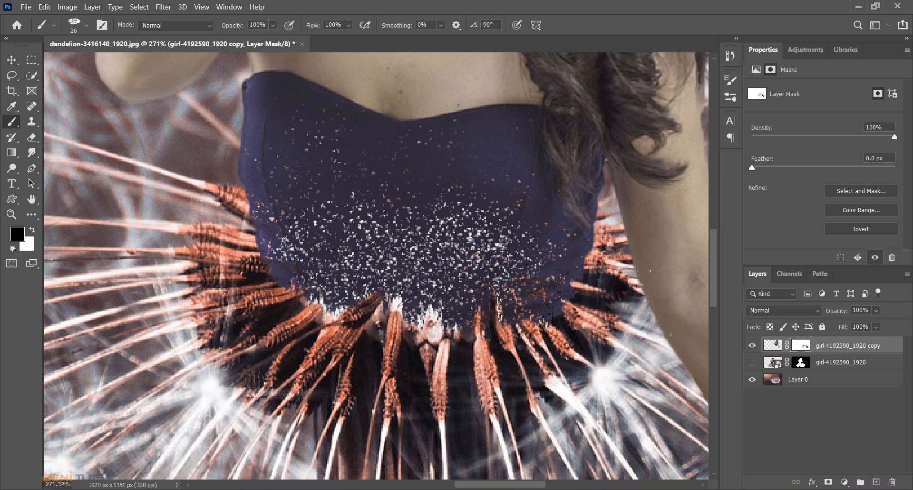
left_click_drag(518, 311, 516, 312)
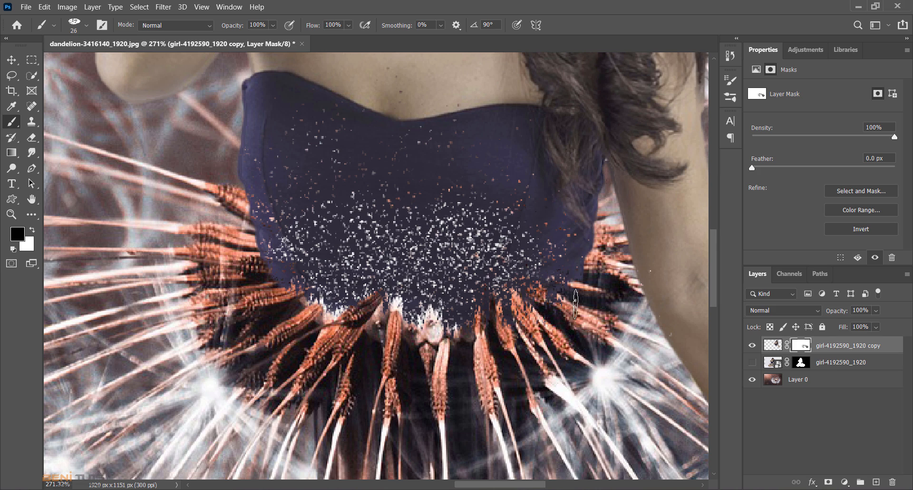
Step: Place the texture_015_by_asphyxiate_stock image from the folder into the document, keeping its size at 100%
left_click(11, 214)
left_click_drag(222, 267, 202, 283)
left_click_drag(253, 317, 241, 313)
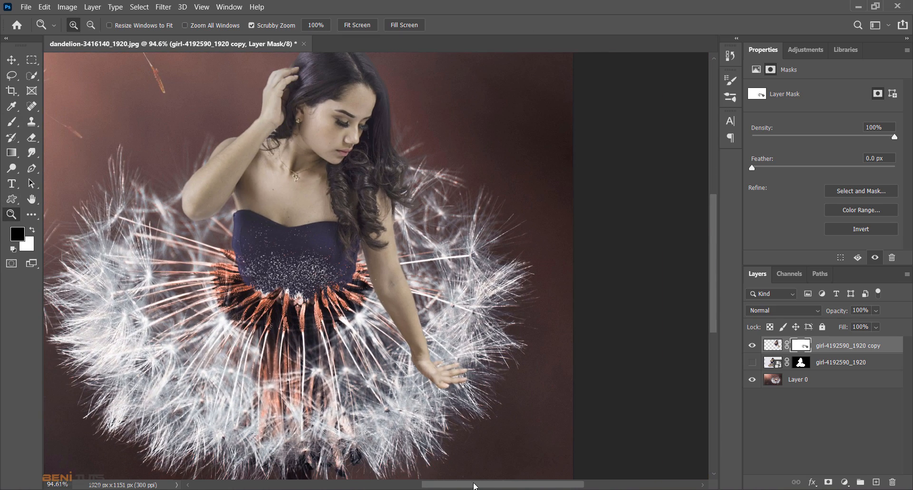
left_click_drag(475, 485, 442, 485)
mouse_move(442, 418)
left_mouse_down()
mouse_move(418, 408)
mouse_move(431, 416)
left_mouse_up()
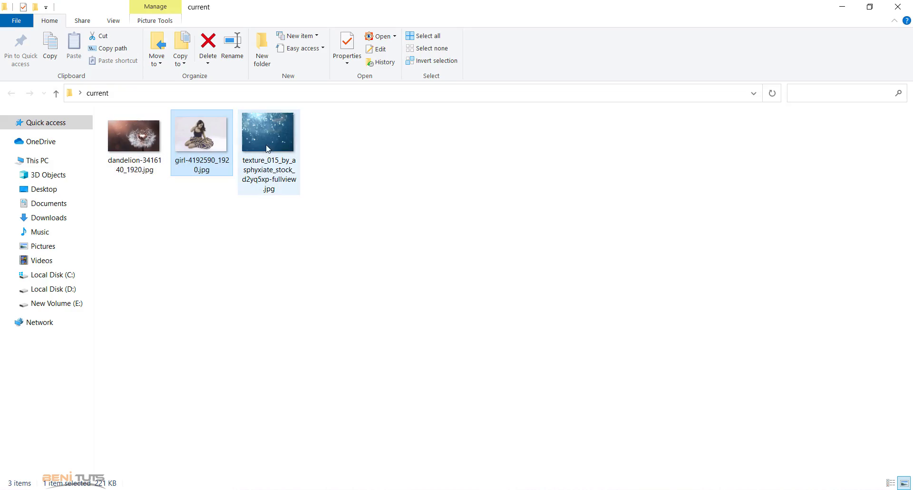
left_click_drag(278, 147, 526, 423)
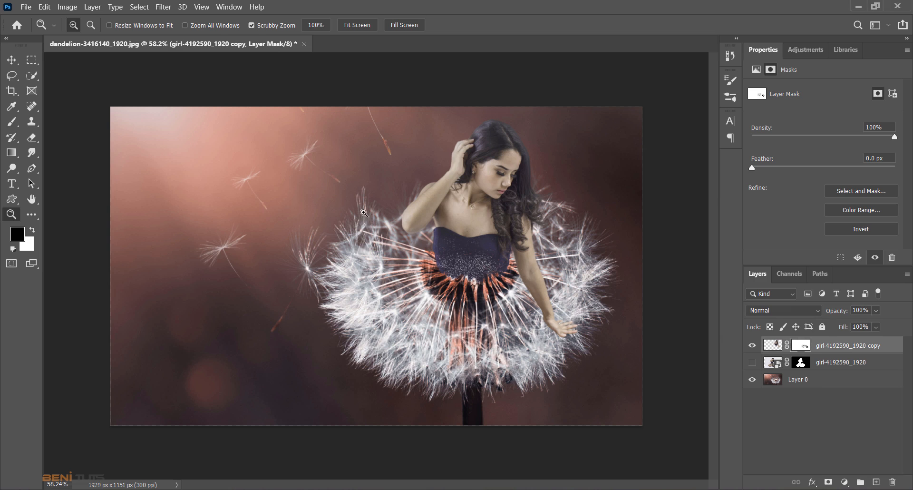
left_click_drag(377, 245, 233, 186)
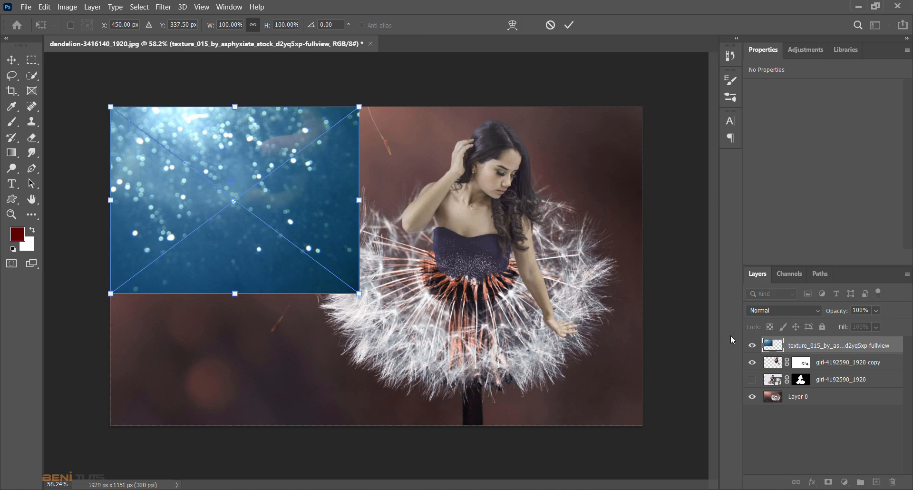
key("Return")
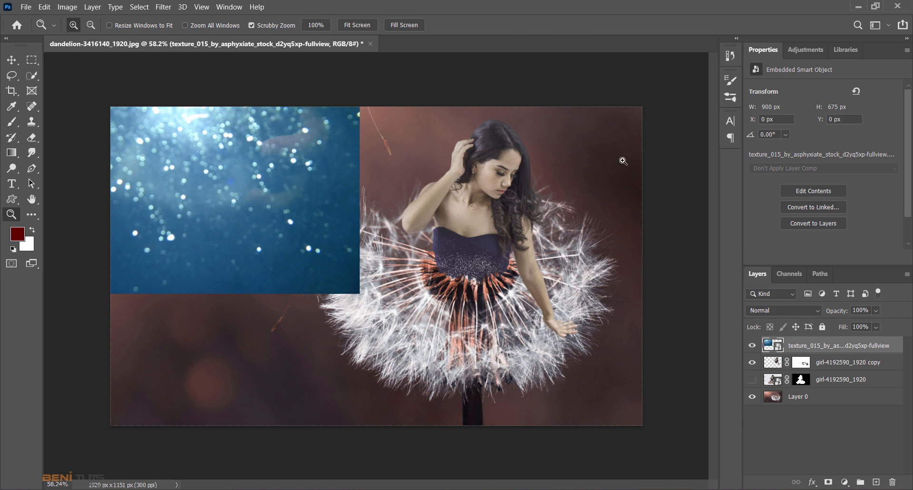
Step: Set the saturation of the texture's Blues to -100 with Hue/Saturation, and switch the layer's blend mode to Screen
key("ctrl+u")
left_click(361, 131)
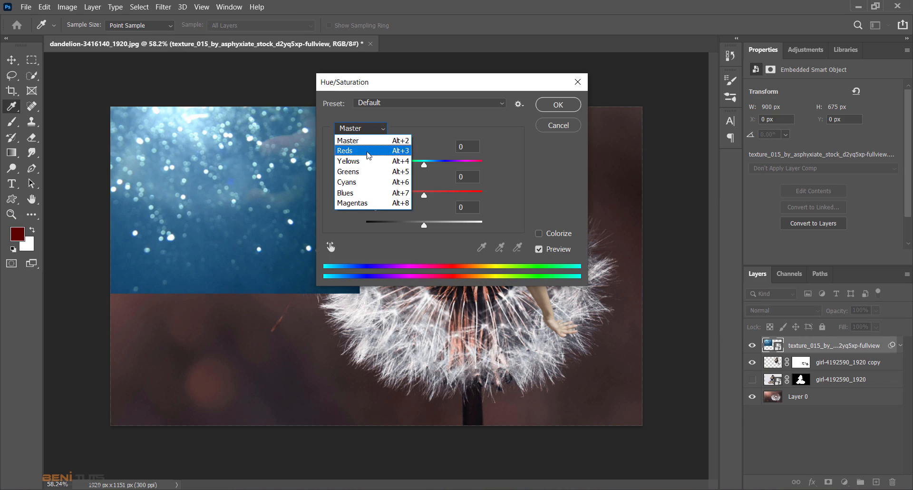
left_click(354, 180)
left_click_drag(423, 195, 380, 201)
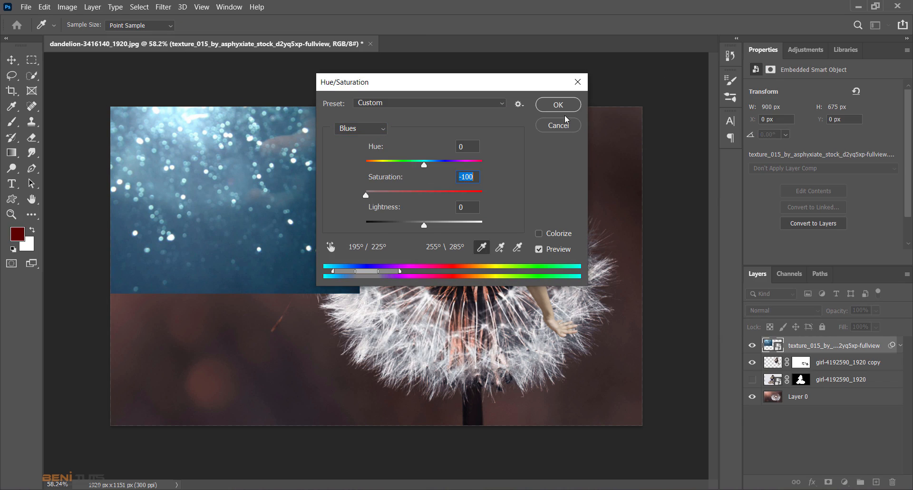
left_click(558, 104)
left_click(783, 311)
left_click(769, 292)
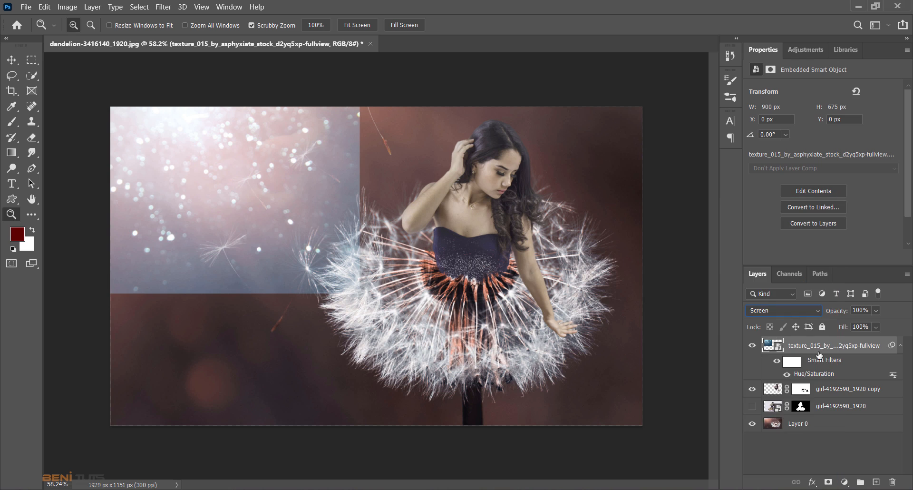
Step: Add a Levels adjustment clipped to the texture layer and set its black input level to 159
left_click(845, 482)
left_click(837, 324)
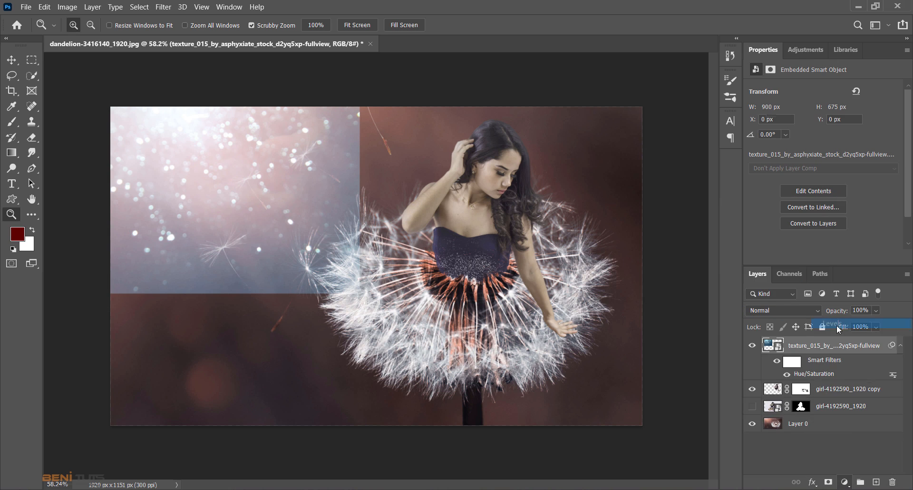
left_click(822, 257)
left_click_drag(769, 176, 849, 176)
Step: Add a Hue/Saturation adjustment clipped to the texture, with Hue -15 and Saturation +48
left_click(846, 482)
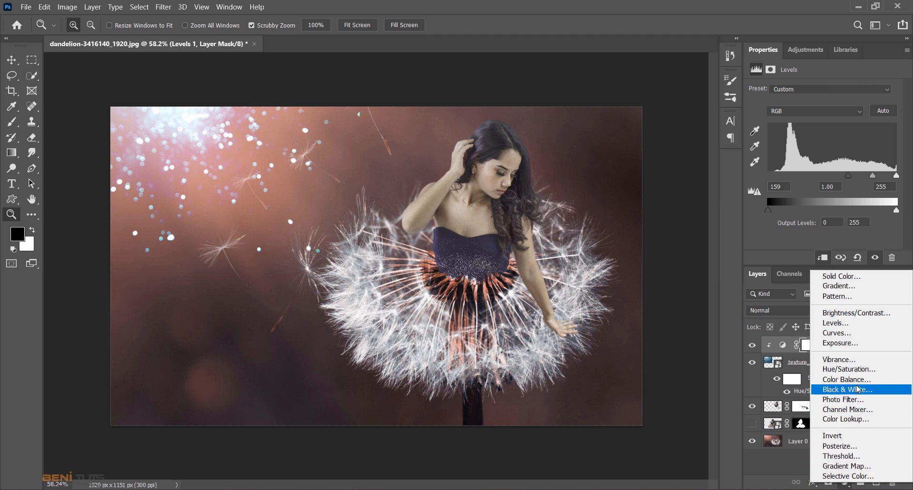
left_click(849, 369)
left_click(822, 259)
left_click_drag(824, 138, 841, 158)
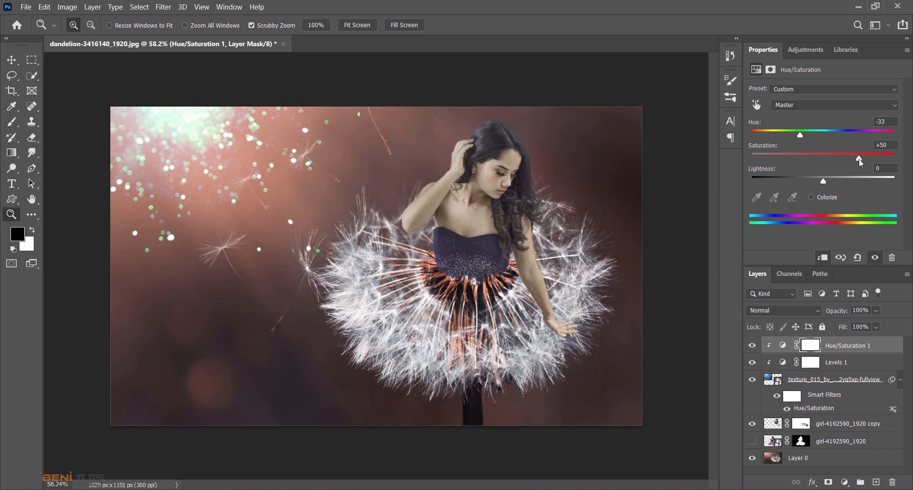
left_click_drag(801, 135, 813, 137)
left_click_drag(633, 352, 639, 353)
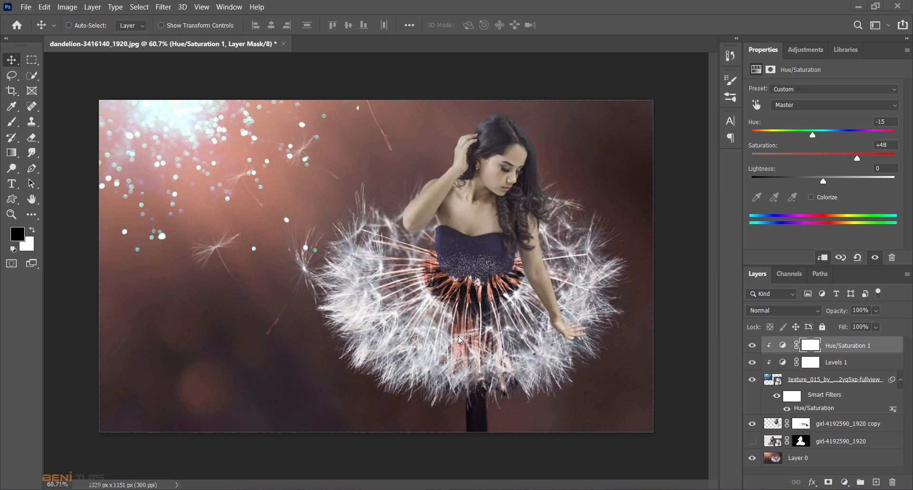
Step: Activate the girl copy layer's mask and switch the brush to the Hard Round preset at 26 px
left_click(801, 424)
left_click(12, 122)
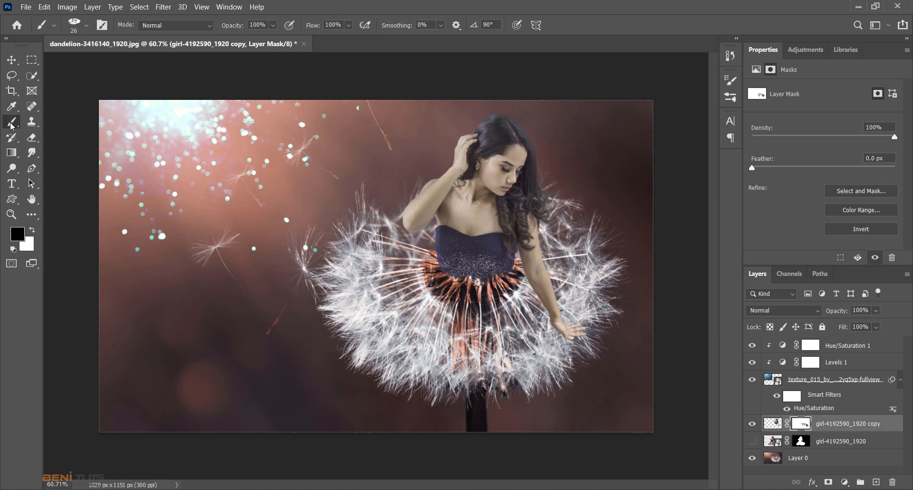
left_click(86, 25)
scroll(188, 165, "up", 5)
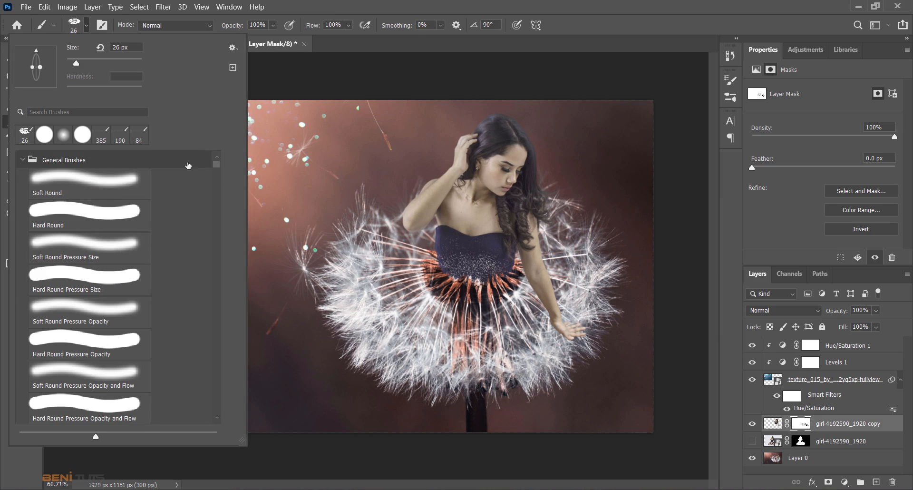
left_click(114, 278)
left_click(565, 66)
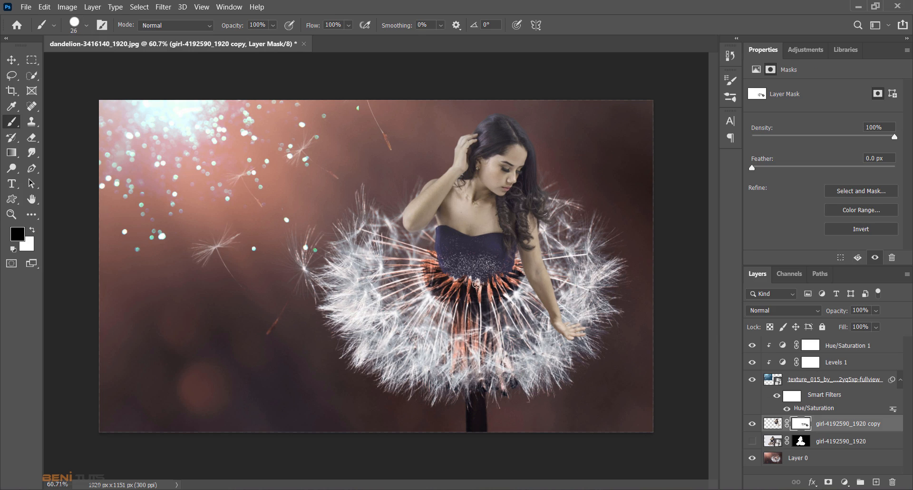
Step: Examine the blended waist and the masked arm up close, and the whole composition
left_click(14, 214)
left_click_drag(536, 315, 579, 331)
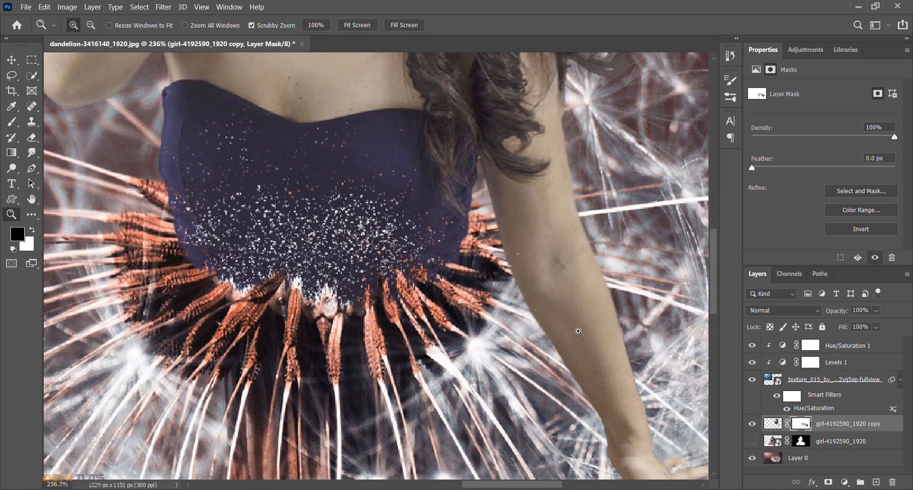
scroll(579, 339, "down", 2)
scroll(634, 323, "down", 1)
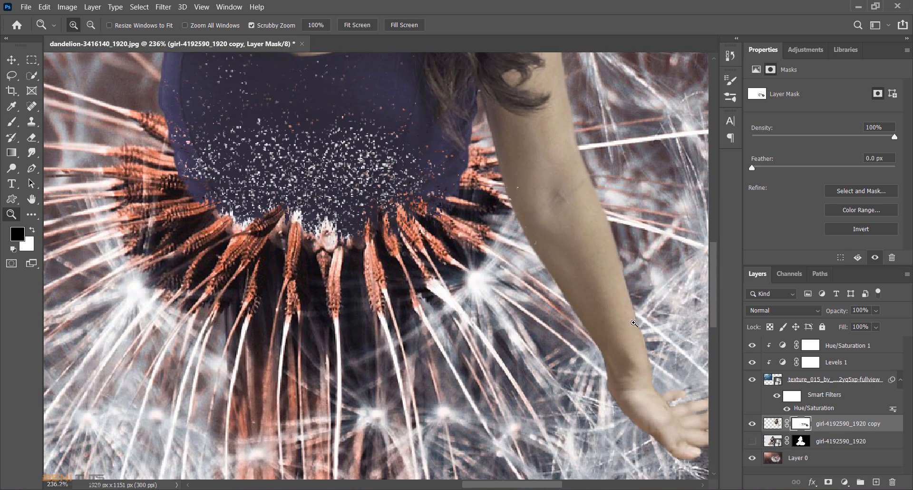
left_click(12, 122)
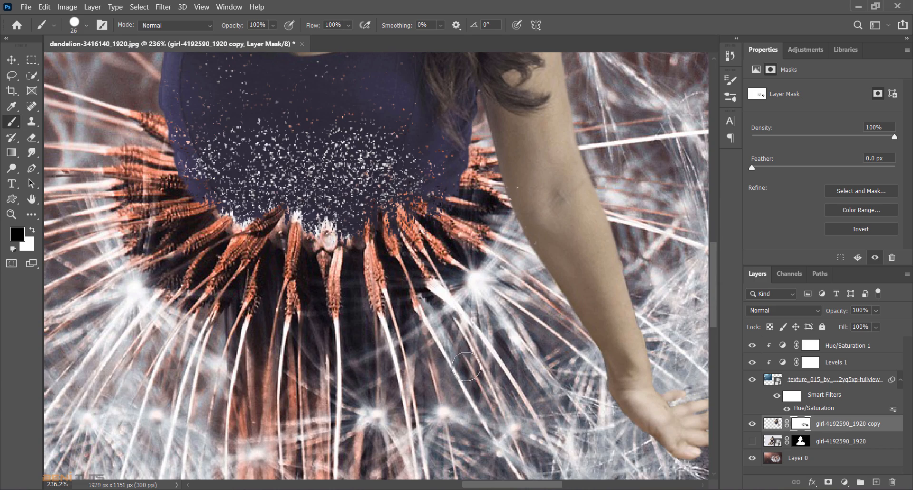
left_click(12, 214)
left_click_drag(324, 303, 291, 292)
left_click(832, 346)
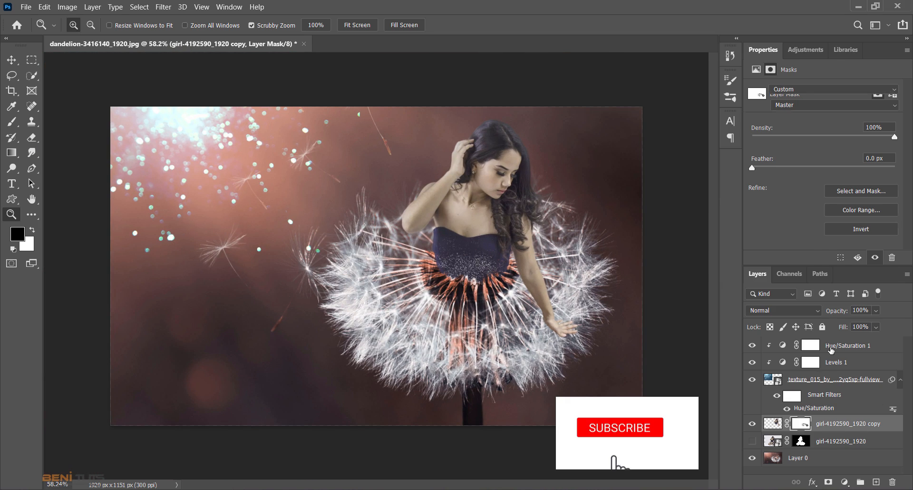
left_click(845, 482)
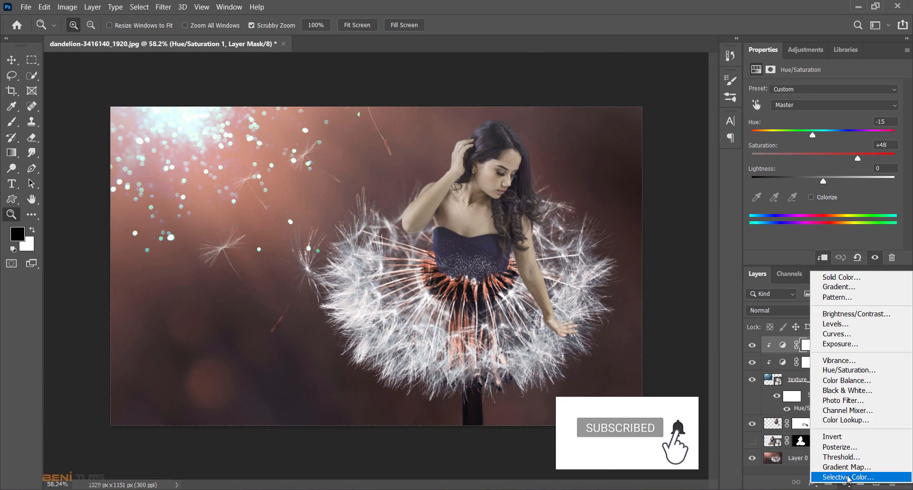
left_click(797, 428)
Step: Add a Photo Filter adjustment clipped to the girl copy layer, using Warming Filter (85) at 59% density
left_click(833, 430)
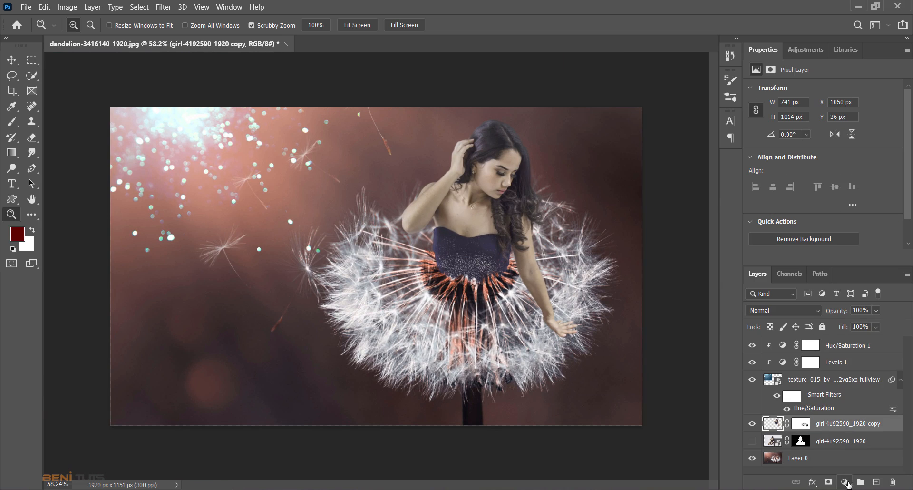
left_click(845, 482)
left_click(859, 403)
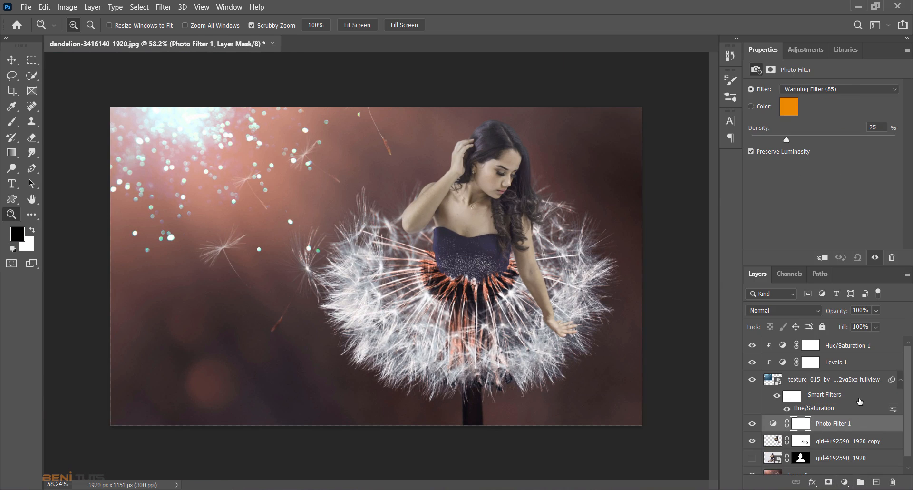
left_click(822, 259)
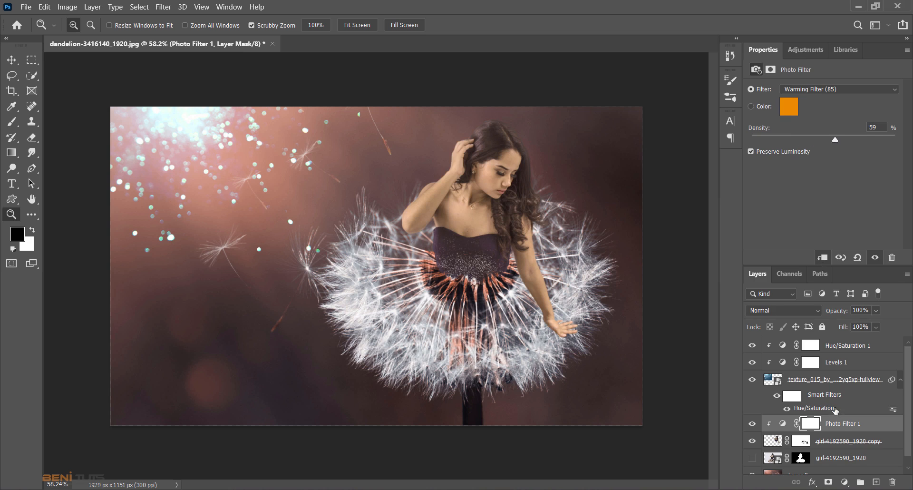
Step: Add a Curves adjustment directly above the girl copy layer and brighten her by pulling the curve's white point inward
left_click(839, 441)
left_click(845, 482)
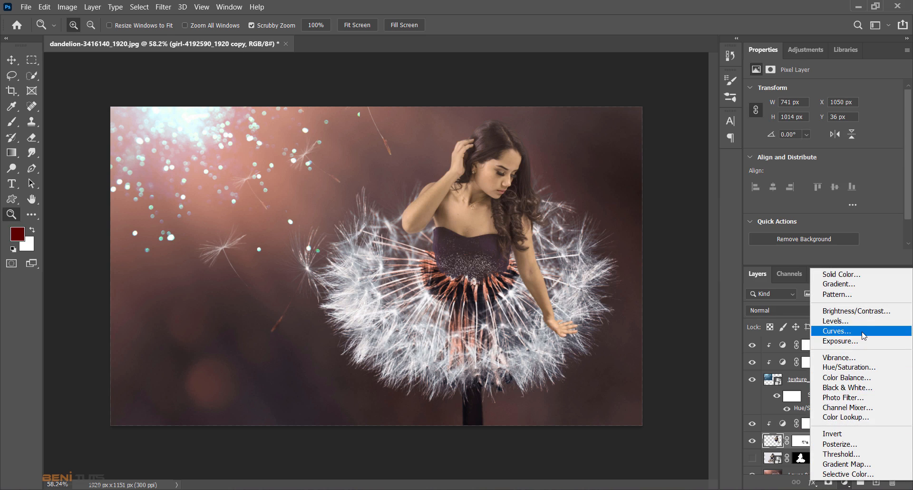
left_click(856, 331)
left_click_drag(892, 117, 868, 109)
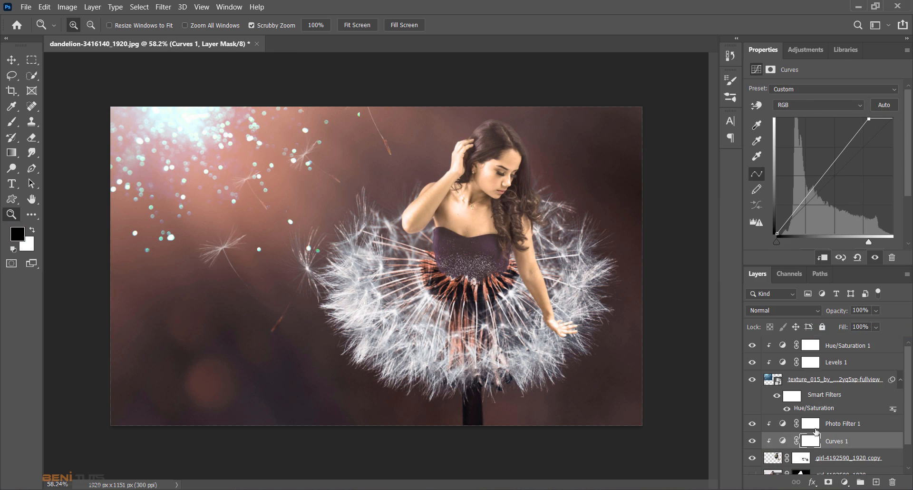
Step: Invert the Curves mask to black and prepare a soft brush at 150 px with white (ffffff) as the foreground color
left_click(815, 442)
key("b")
key("x")
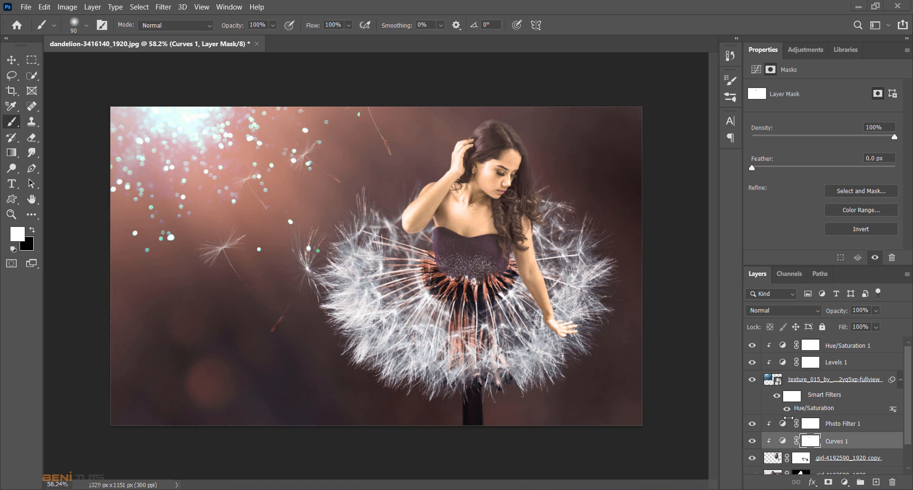
key("ctrl+i")
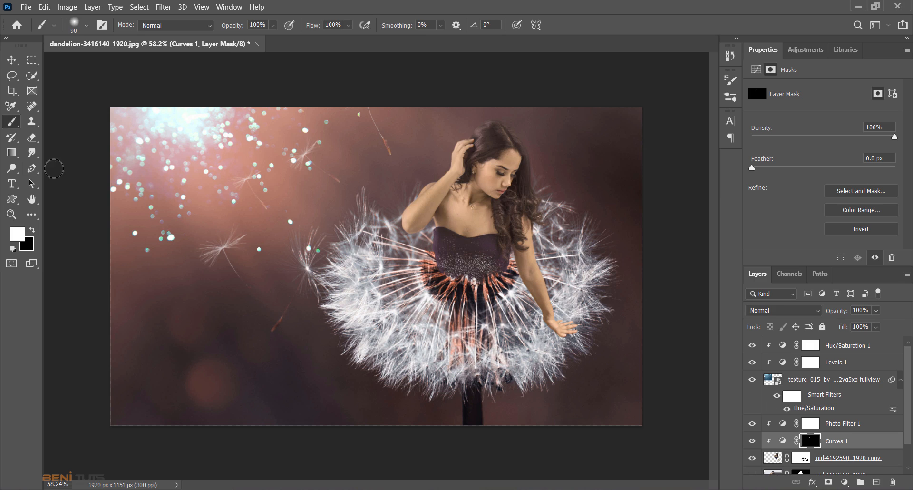
left_click(23, 231)
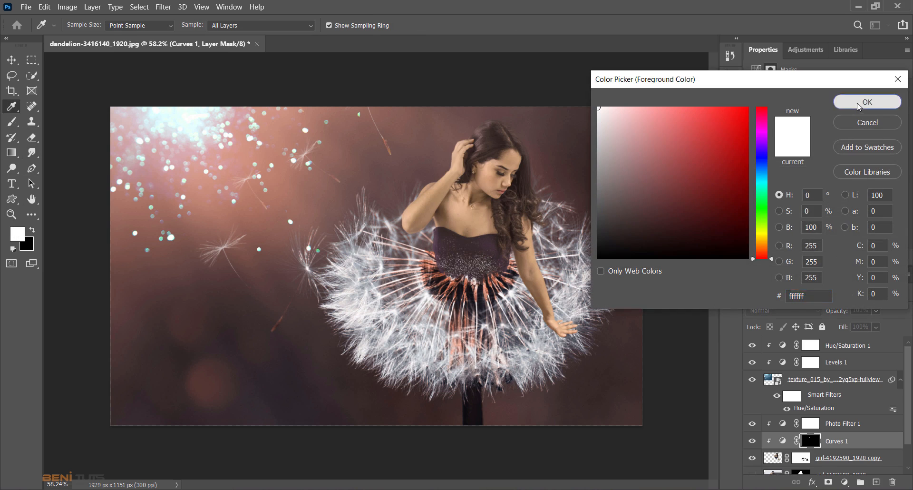
left_click(867, 101)
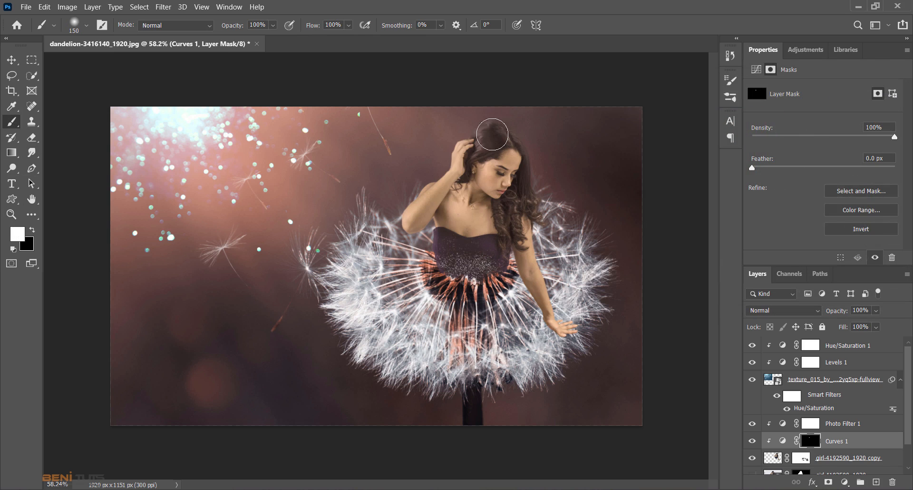
Step: Paint white on the Curves mask over the girl's hair, face, shoulder and chest to reveal the highlights, and compare before and after
mouse_move(432, 181)
left_mouse_down()
mouse_move(406, 214)
mouse_move(428, 234)
mouse_move(430, 261)
left_mouse_up()
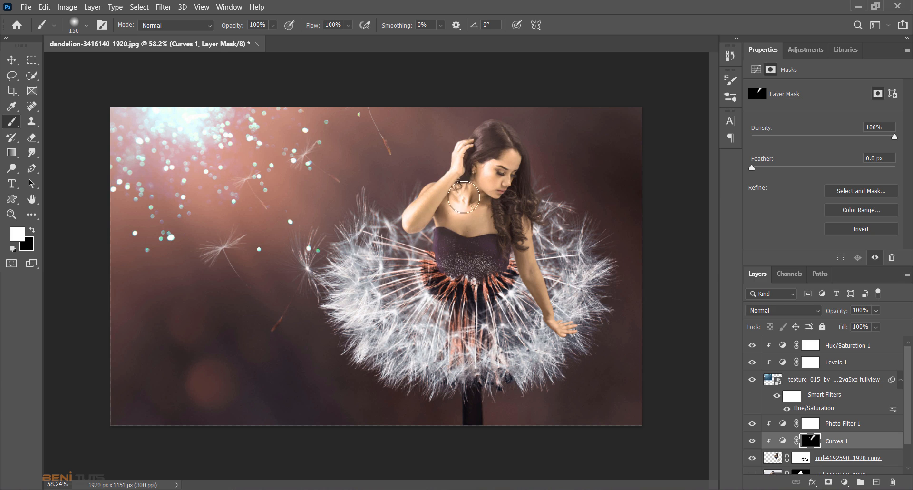
left_click_drag(431, 256, 425, 270)
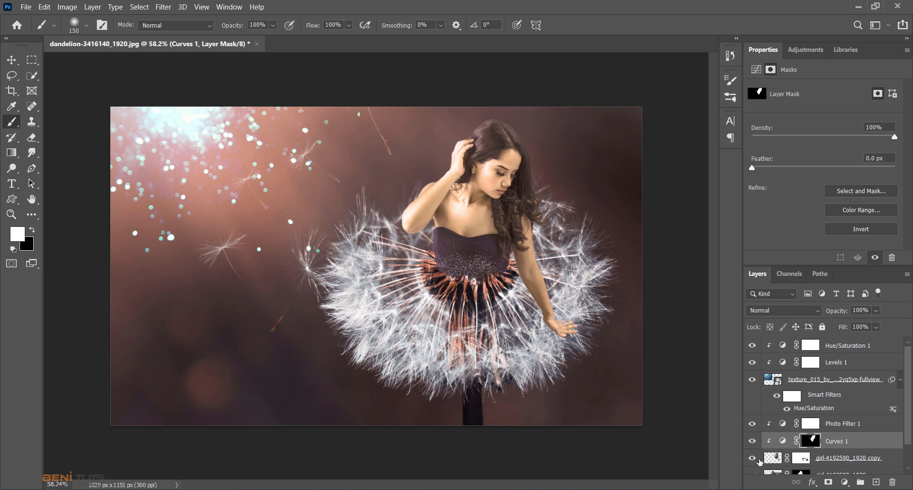
left_click(752, 441)
left_click(752, 441)
left_click(752, 441)
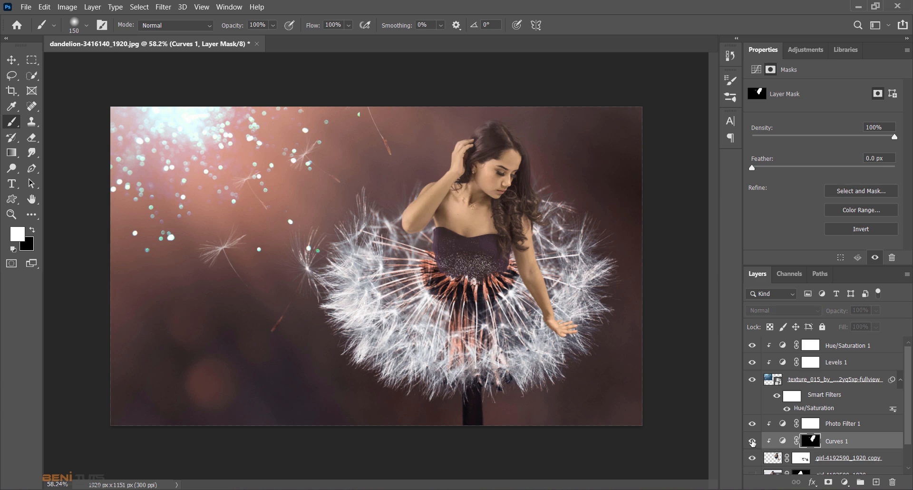
left_click(752, 441)
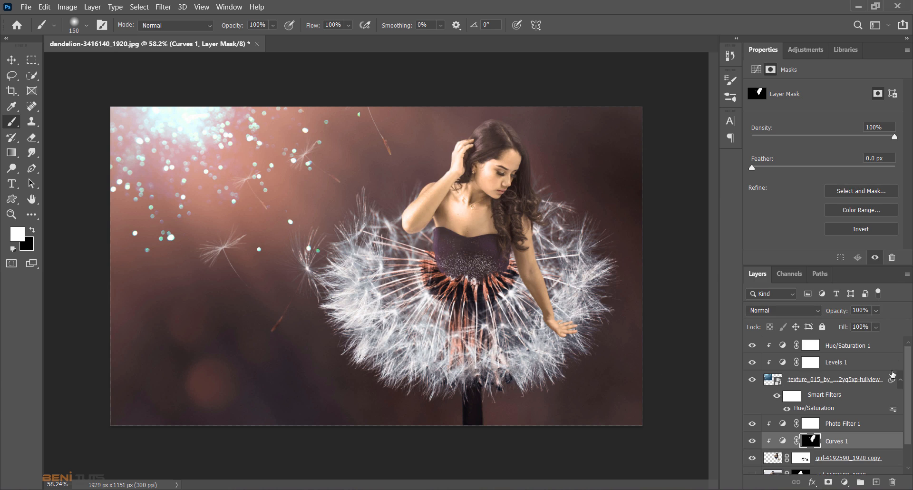
Step: Stamp all visible layers into a new layer at the top of the stack and open it in the Camera Raw Filter
left_click(867, 351)
key("ctrl+shift+alt+e")
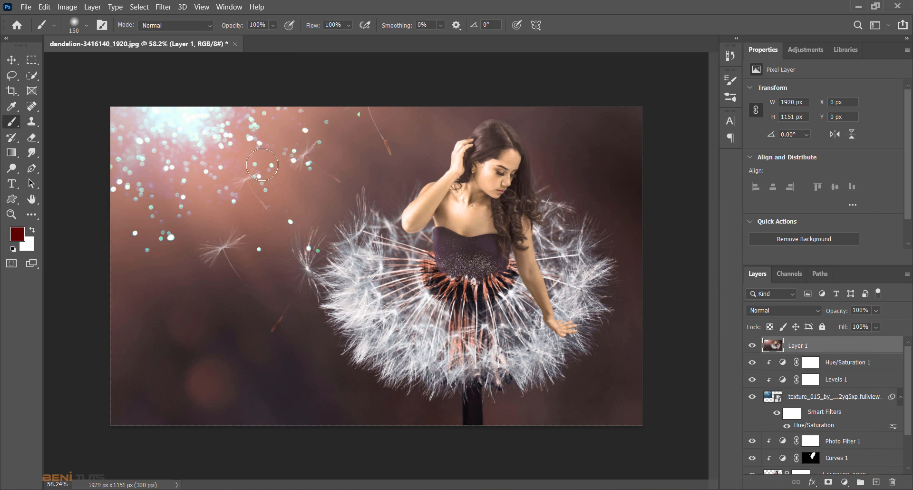
left_click(162, 9)
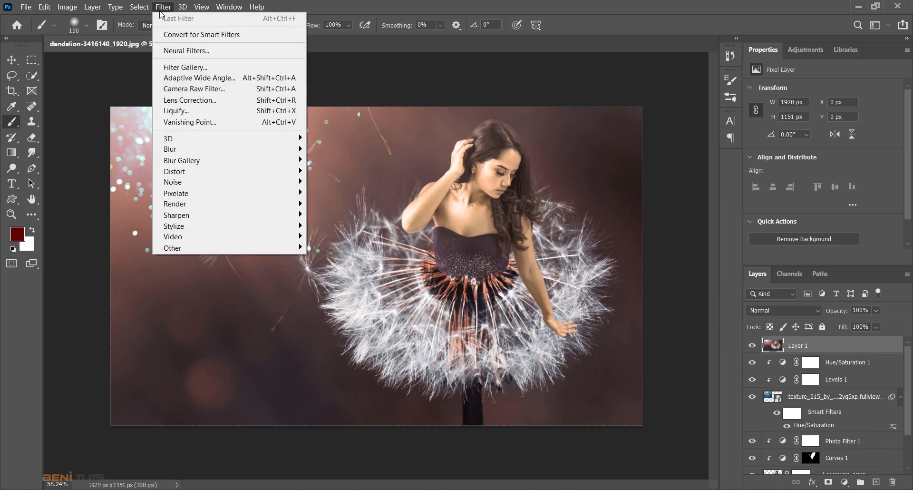
left_click(209, 92)
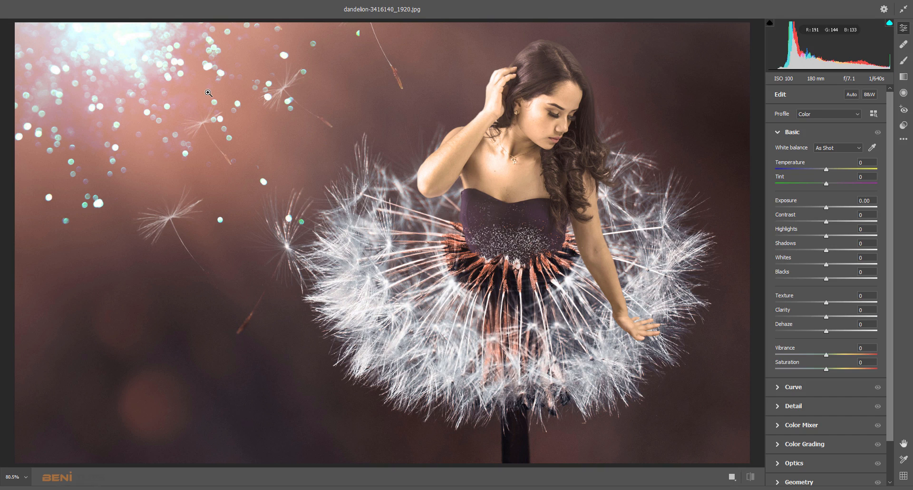
Step: Apply Camera Raw basic adjustments: Temperature +12, Contrast +16, Whites +27, Clarity +7 and Saturation -1
left_click_drag(830, 171, 832, 173)
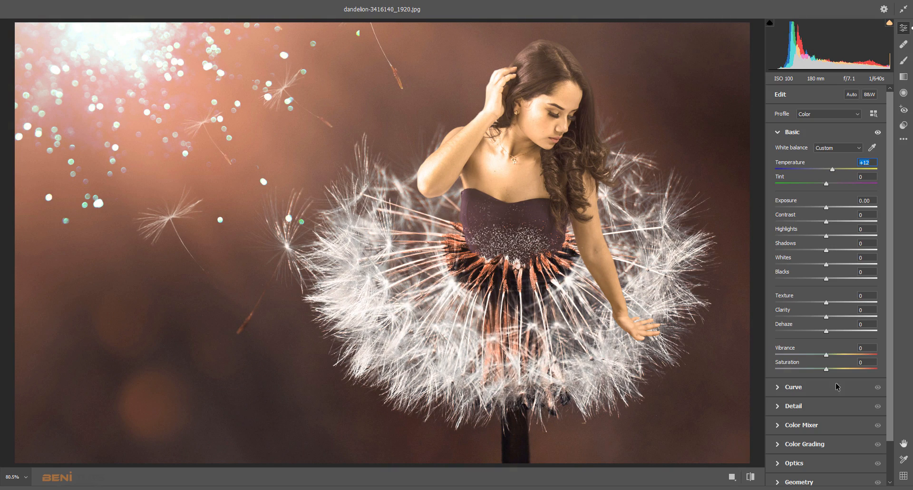
left_click_drag(828, 367, 826, 367)
left_click_drag(827, 225, 835, 224)
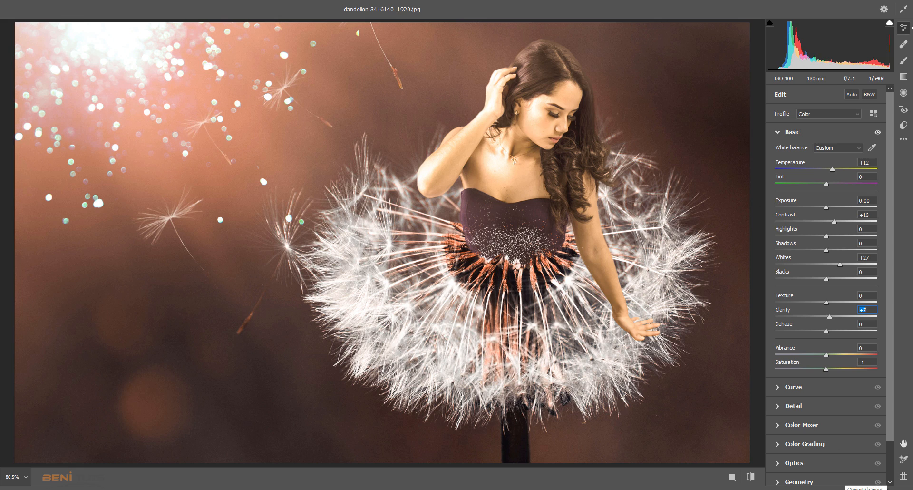
left_click(878, 484)
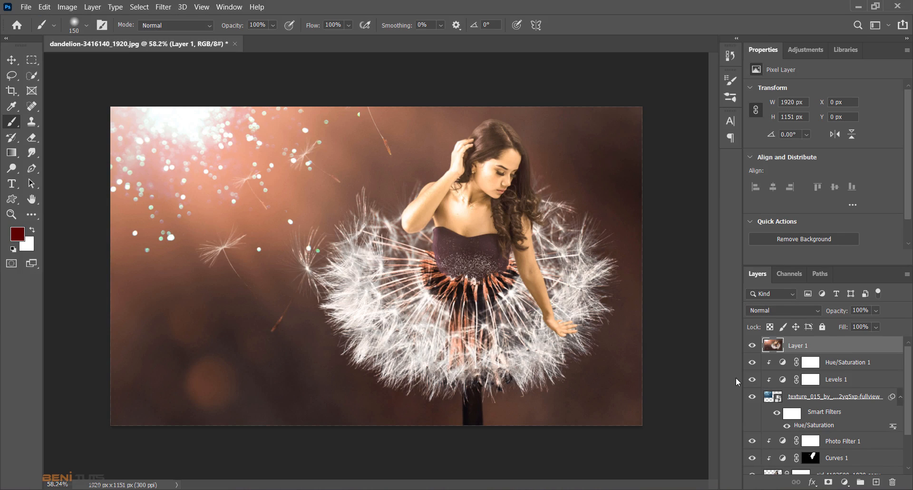
Step: Add an empty layer on top and prepare a black soft brush at 1% flow and 1000 px
left_click(878, 484)
left_click(13, 248)
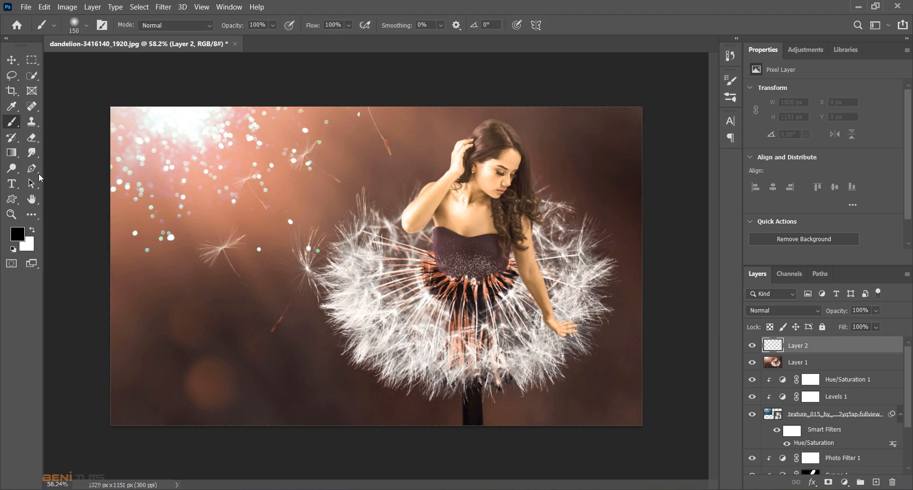
left_click(348, 25)
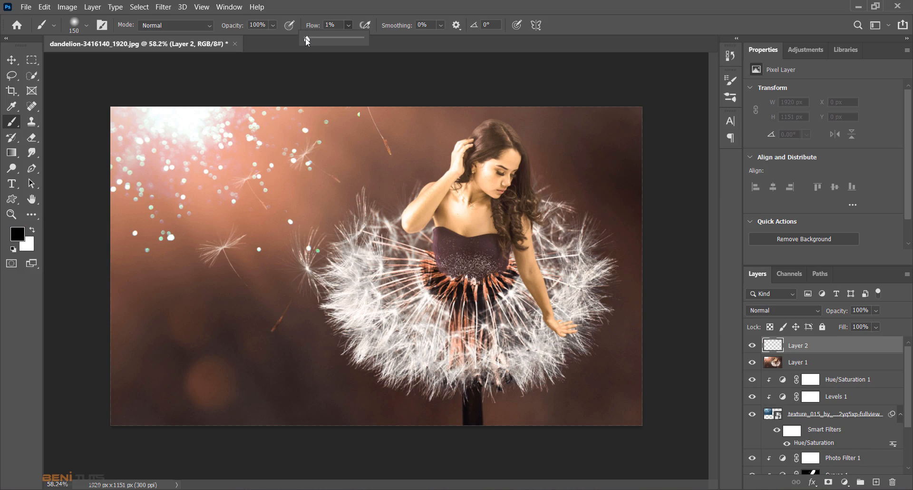
key("bracketright")
key("bracketright")
key("bracketright")
key("bracketright")
key("bracketright")
key("bracketright")
key("bracketright")
key("bracketright")
key("bracketright")
key("bracketright")
key("bracketright")
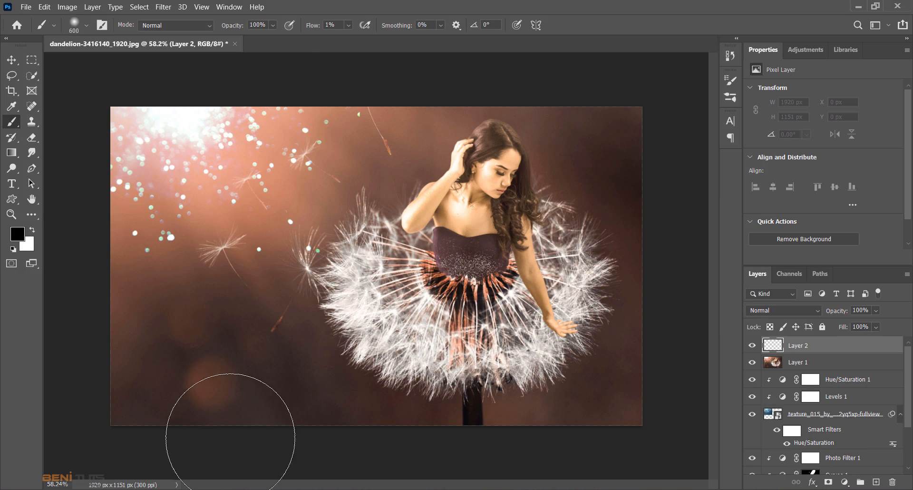
Step: Set the new layer's blend mode to Soft Light and paint black softly around the image edges to darken them
left_click(797, 312)
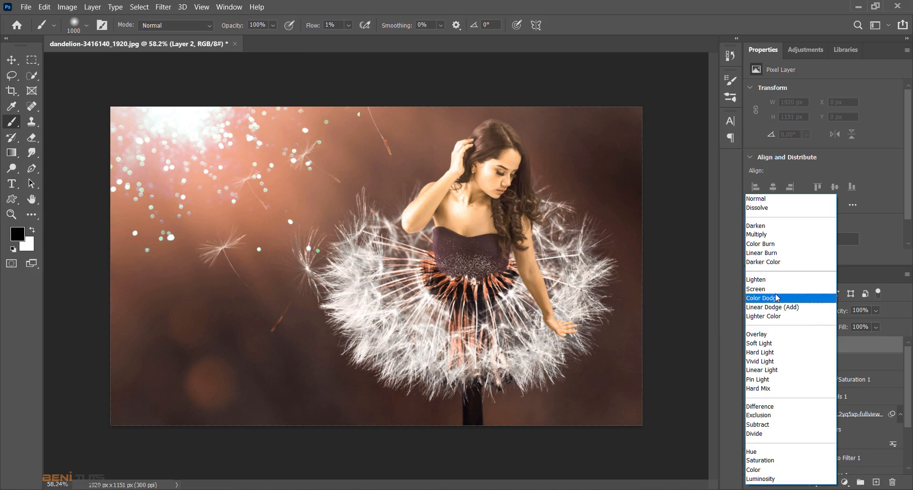
left_click(771, 342)
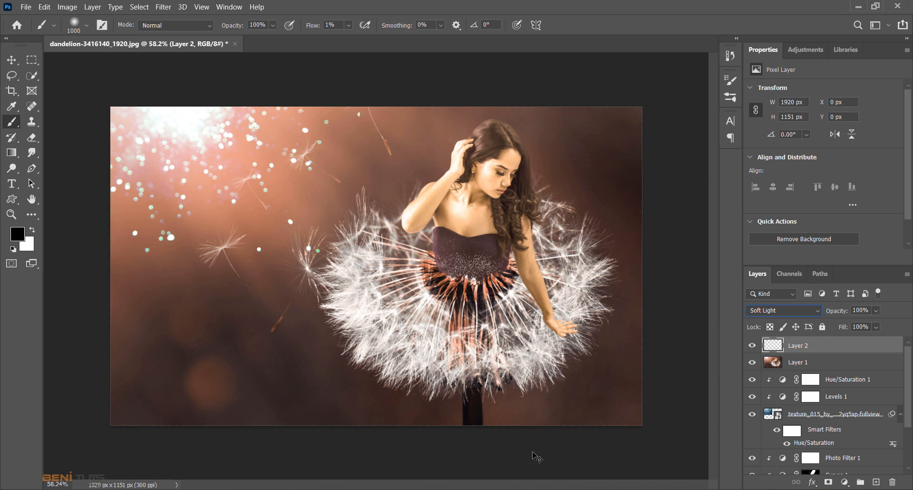
key("ctrl+minus")
key("ctrl+minus")
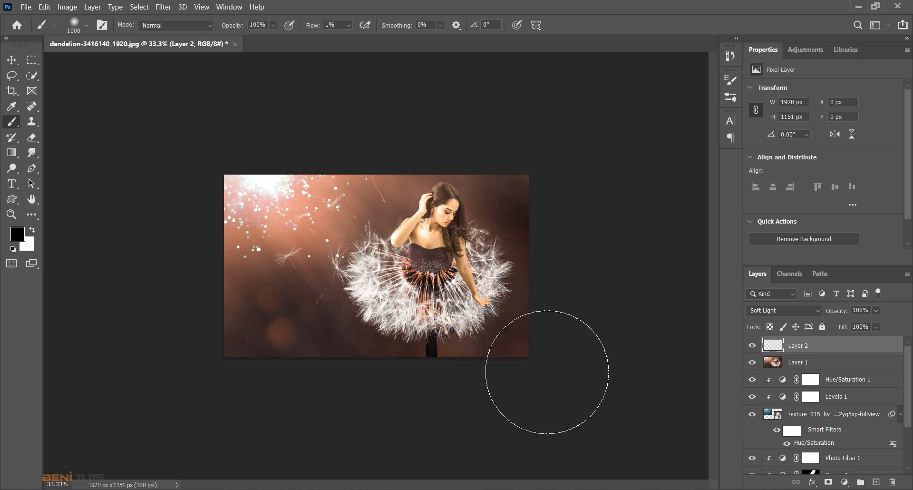
Step: Add another layer in Soft Light mode, paint white over the glowing light area beside the girl, and compare before and after
left_click(875, 482)
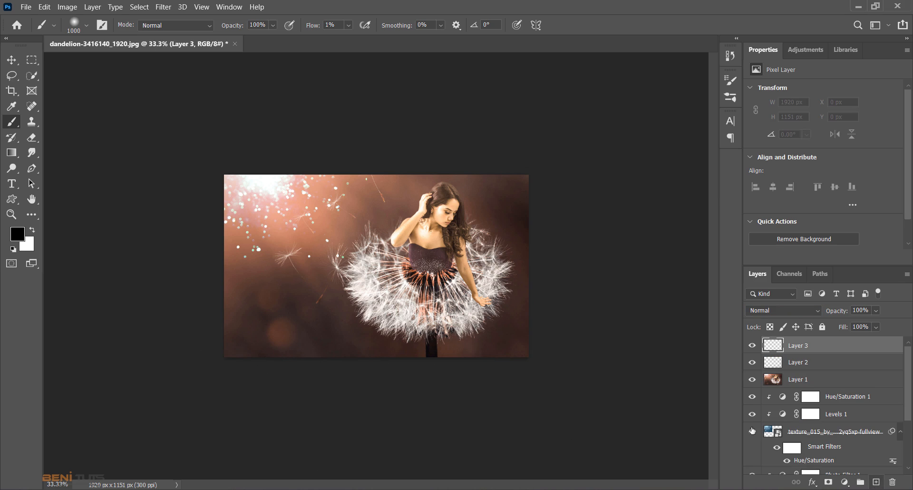
left_click(33, 230)
left_click(771, 310)
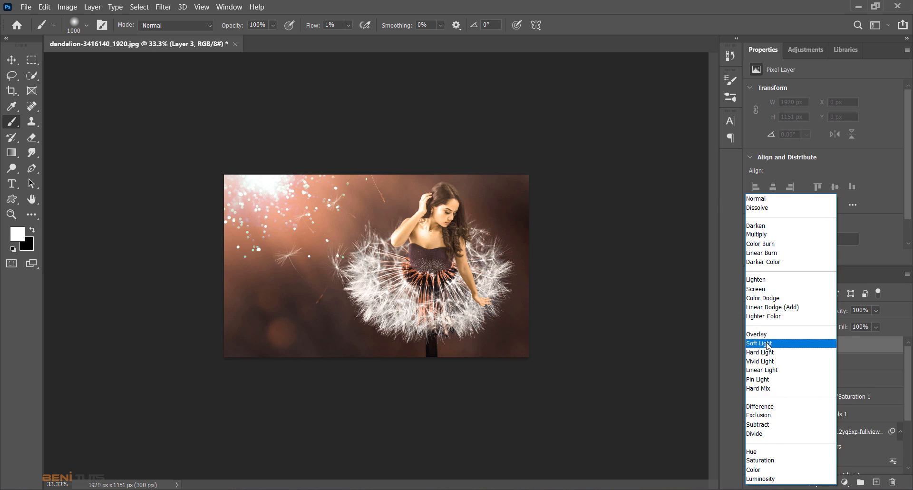
left_click(780, 341)
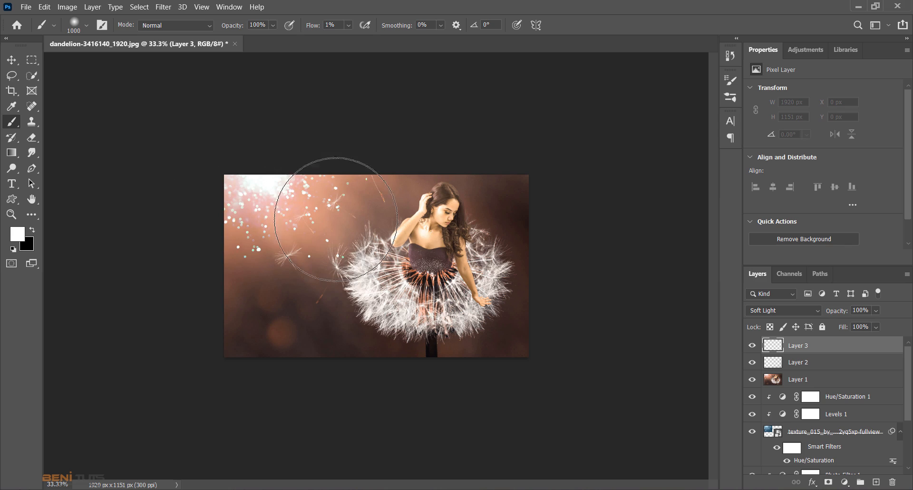
left_click(752, 346)
left_click(752, 347)
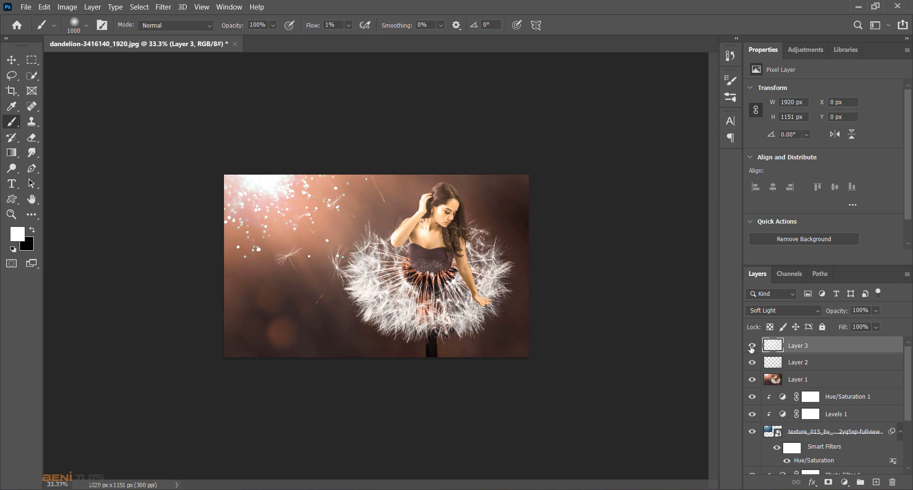
left_click(752, 346)
left_click(752, 346)
left_click(751, 364)
Step: Add a Photo Filter adjustment above all layers using Magenta at 55% density, and compare the image before and after
key("z")
left_click_drag(377, 266, 399, 283)
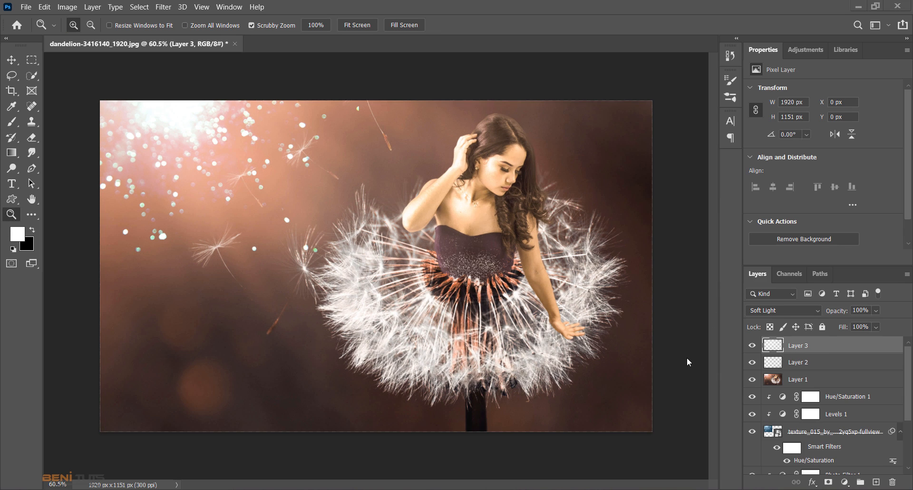
left_click(845, 482)
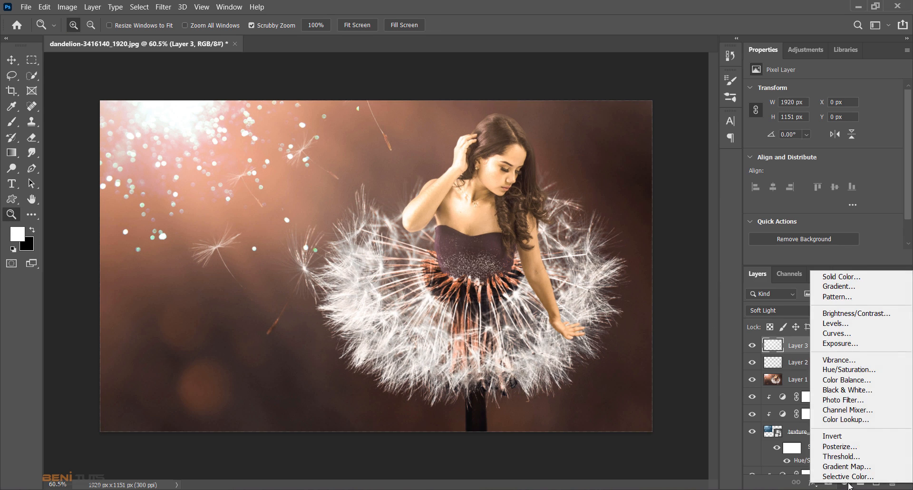
left_click(856, 402)
left_click(836, 89)
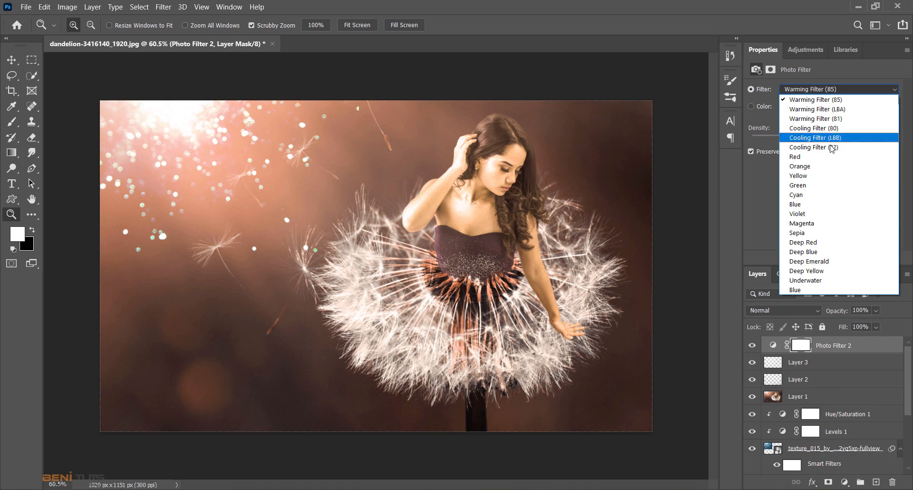
left_click(824, 224)
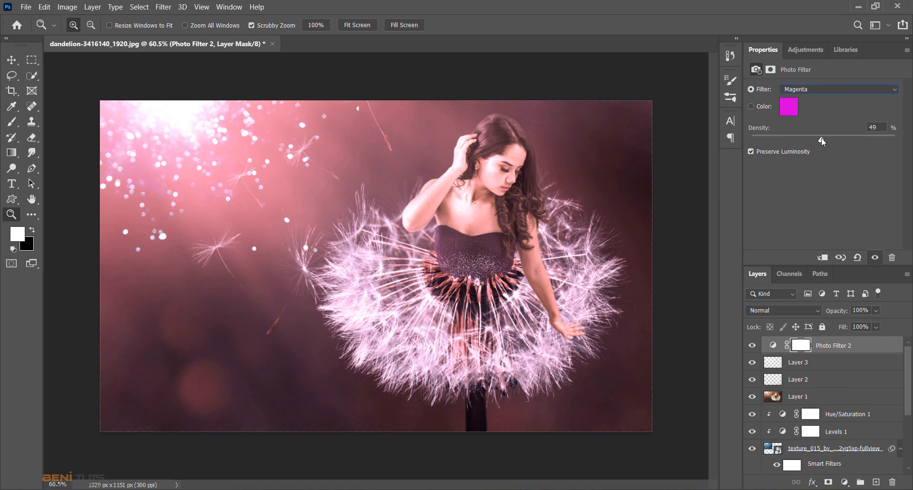
left_click(753, 351)
left_click(754, 351)
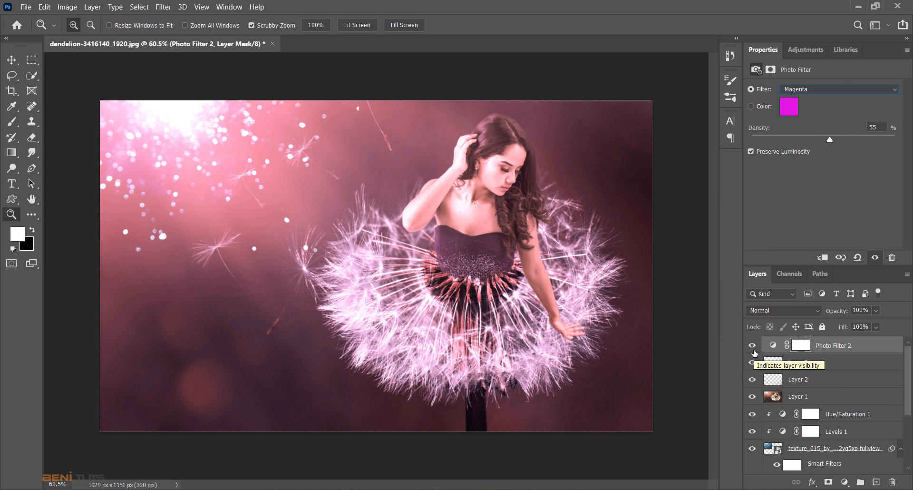
left_click_drag(609, 368, 617, 371)
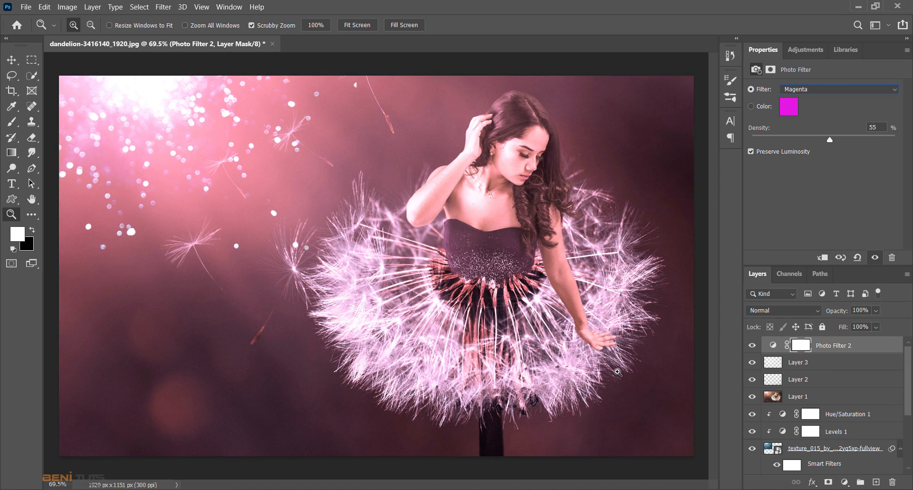